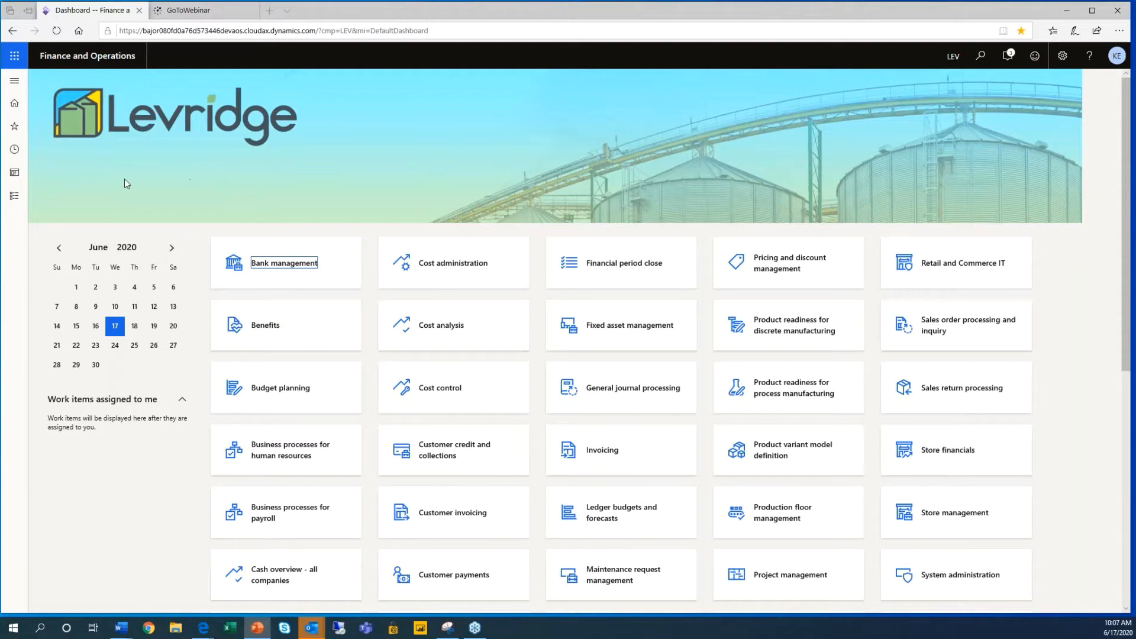
- Open the outbound sales contracts in Commodity accounting and open Bunge's cash contract
left_click(14, 197)
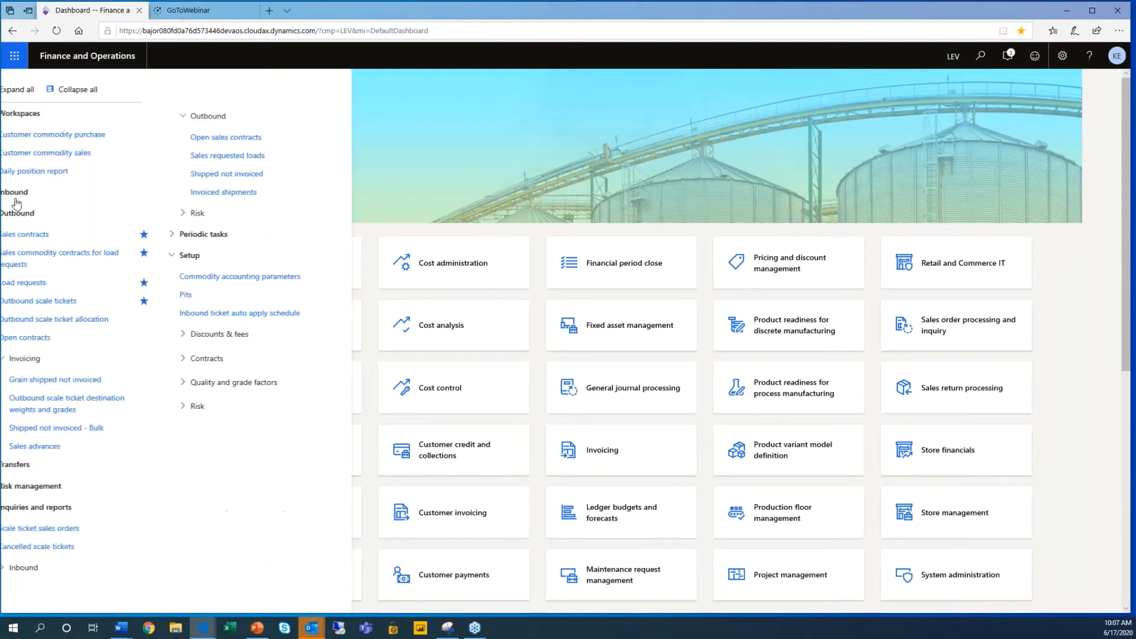
left_click(195, 232)
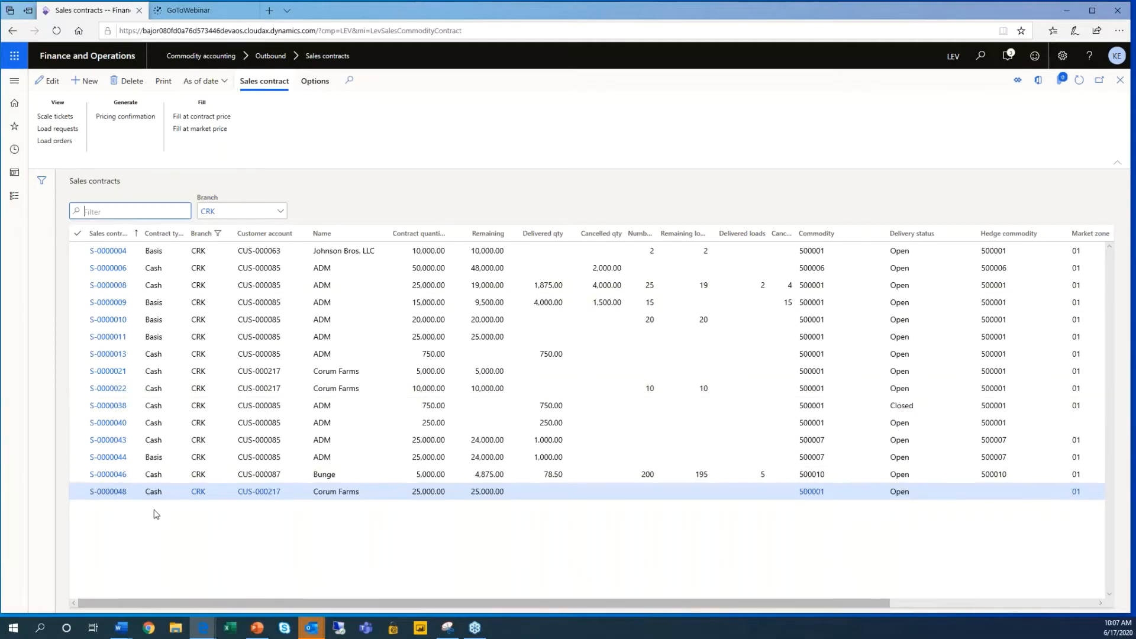
left_click(113, 479)
left_click(113, 479)
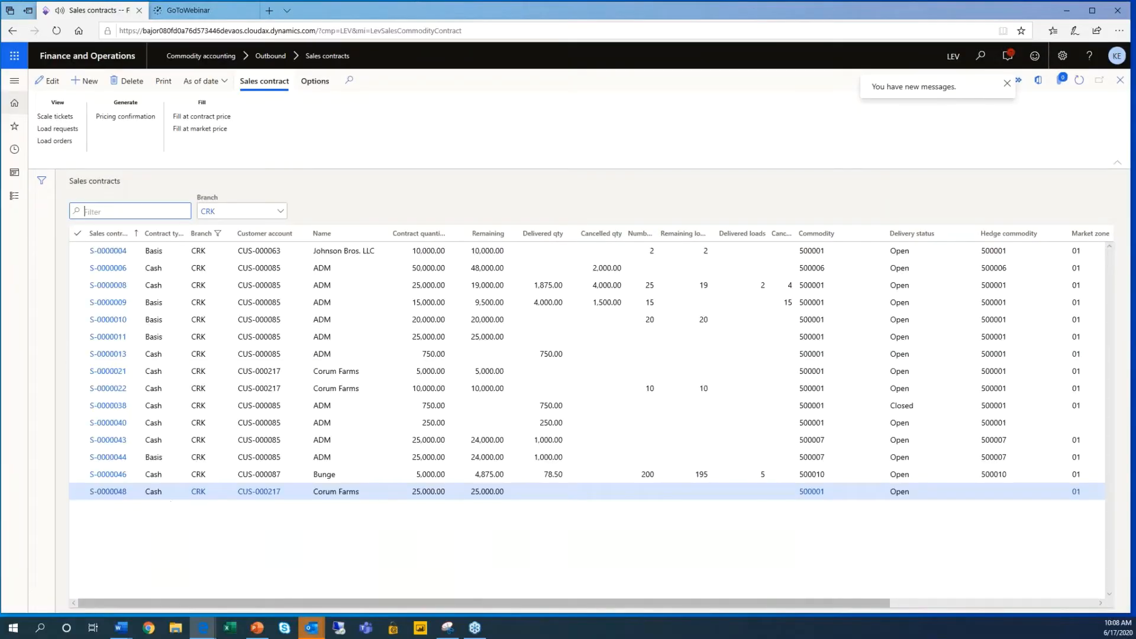
left_click(121, 480)
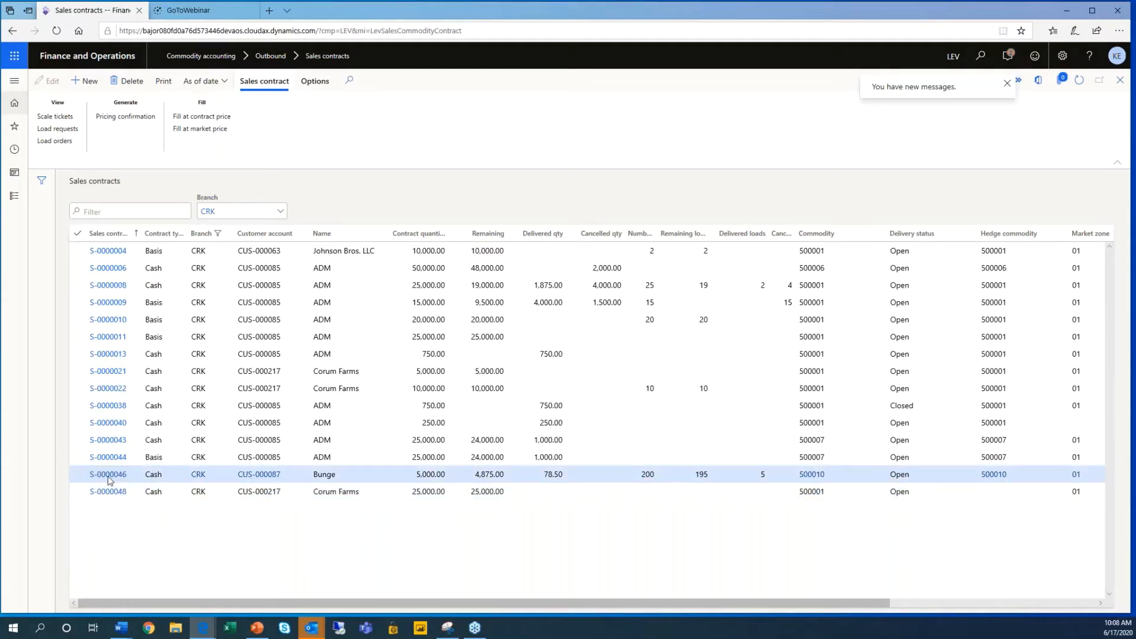
left_click(110, 476)
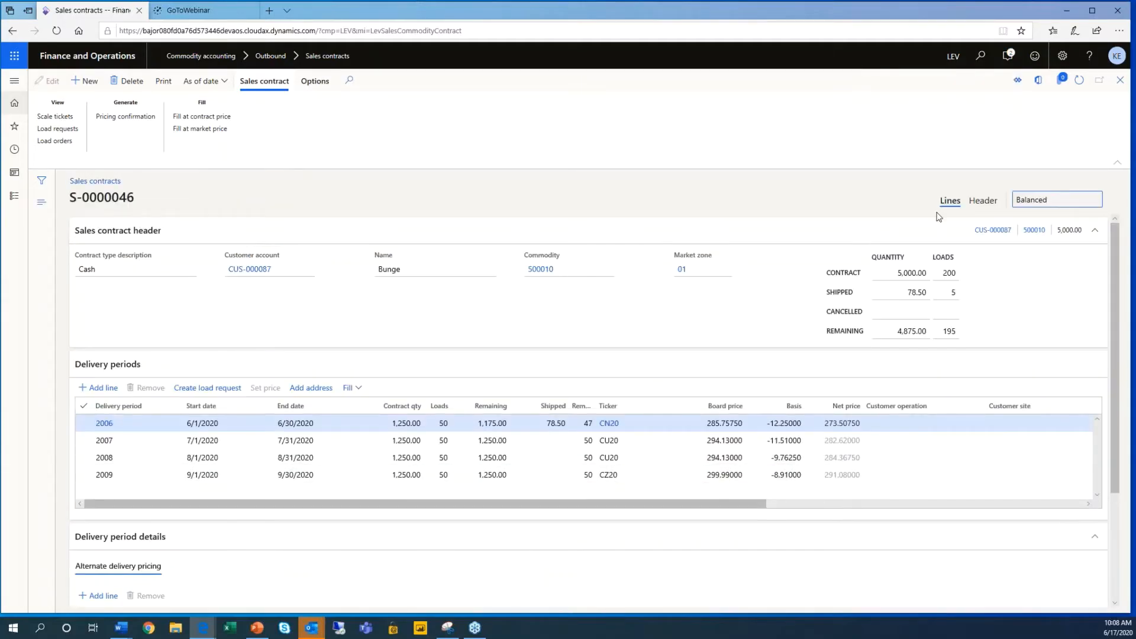
- Review the contract's header details, including dates, quantities, discounts, fees and freight, and return to its lines
left_click(983, 201)
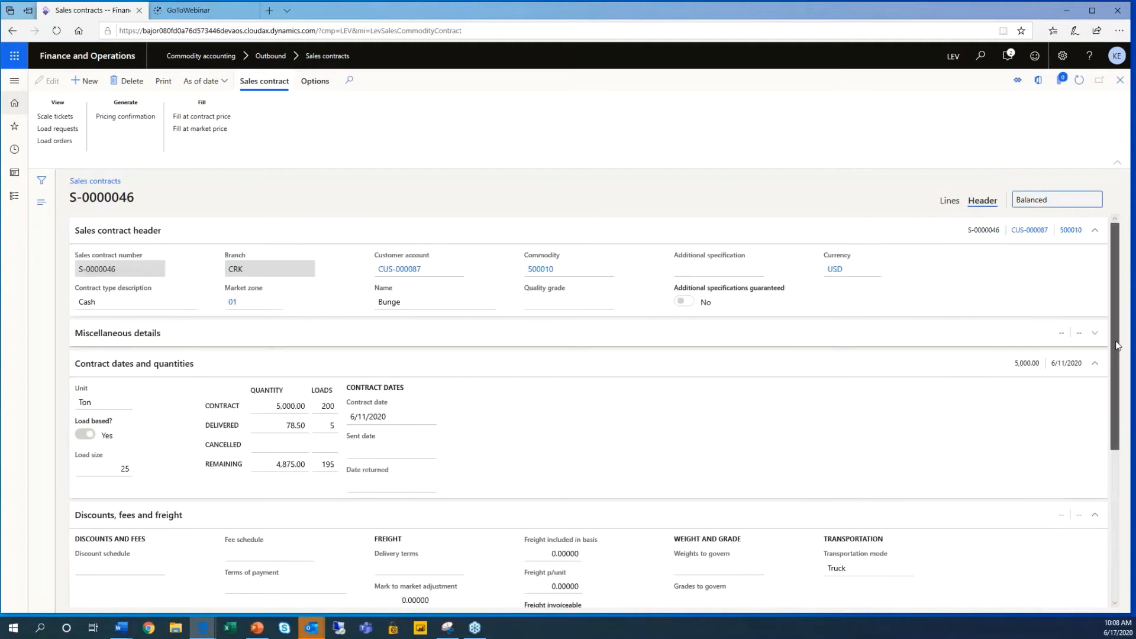
scroll(464, 392, "down", 2)
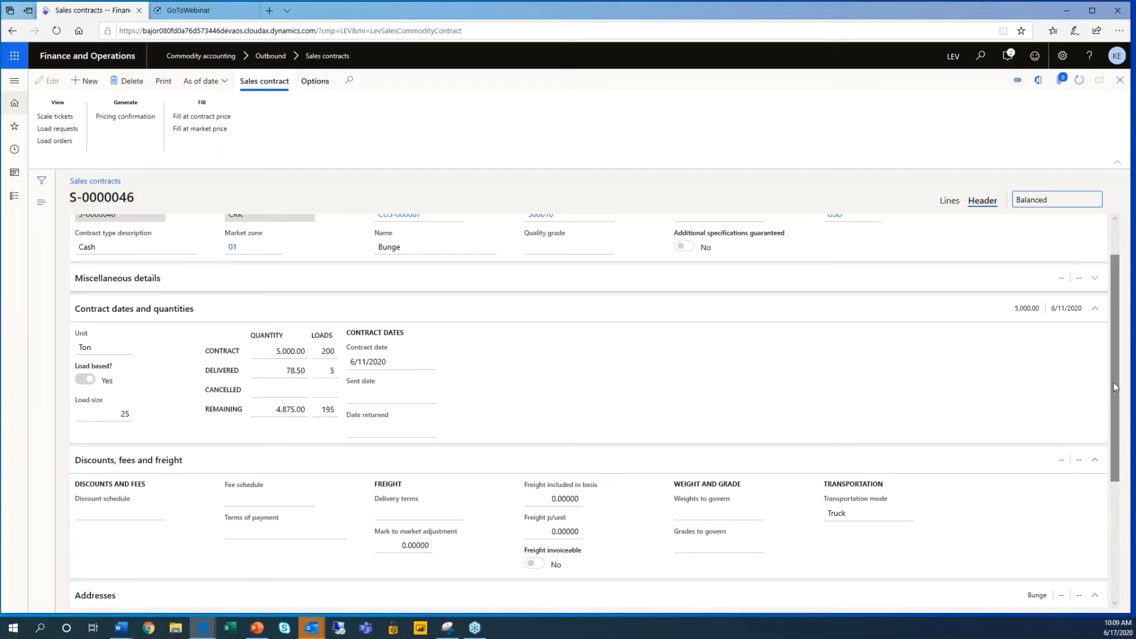
scroll(1117, 386, "up", 2)
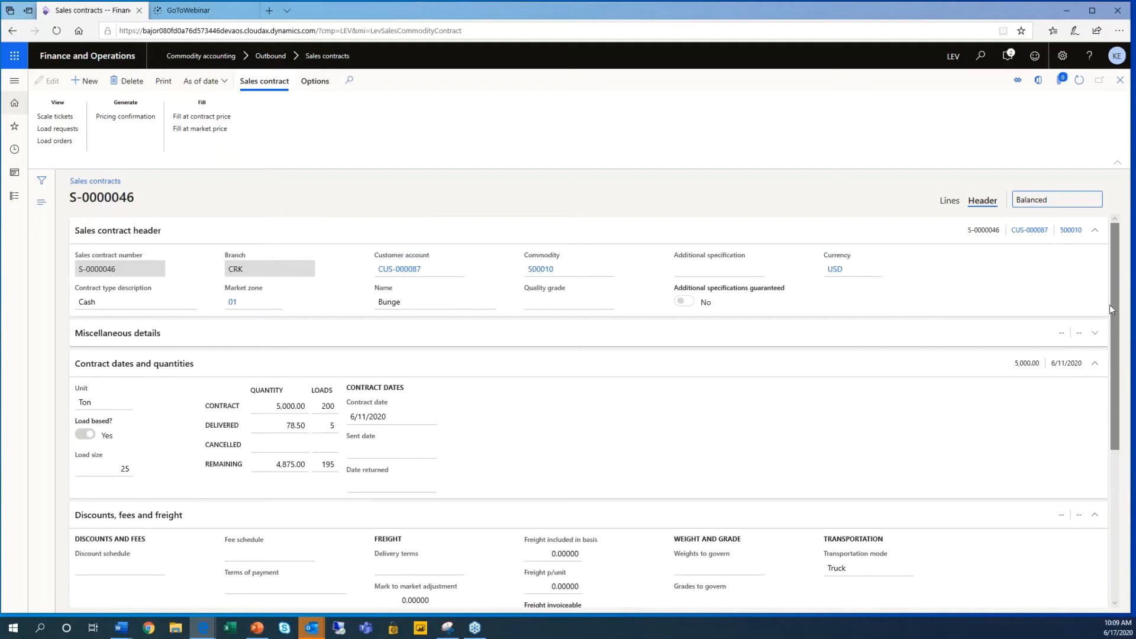
left_click(950, 201)
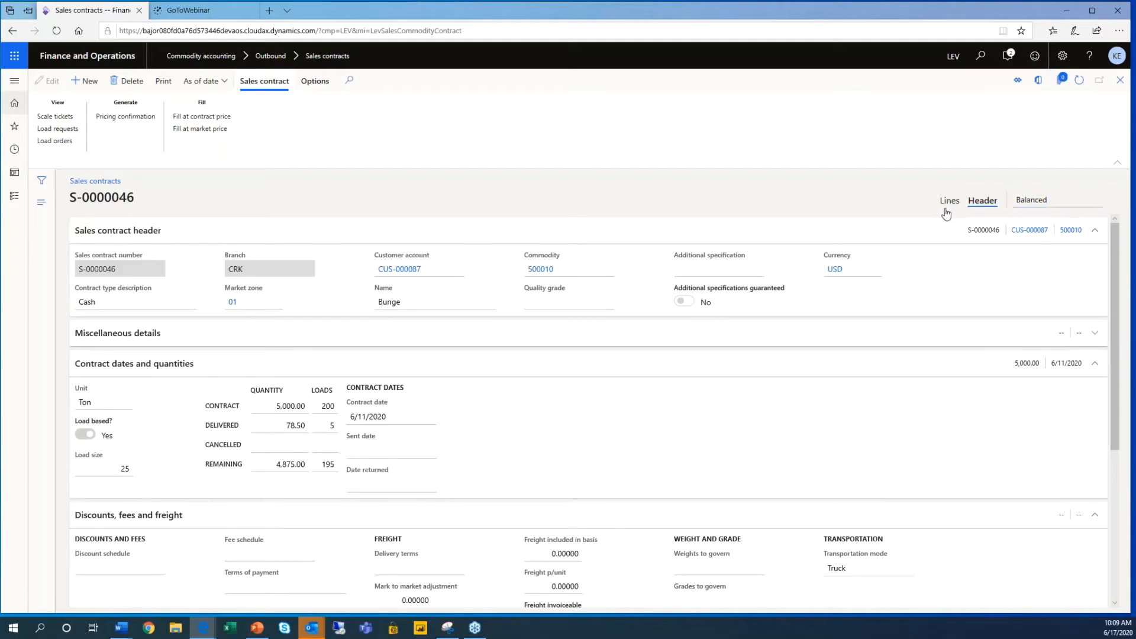
left_click(949, 203)
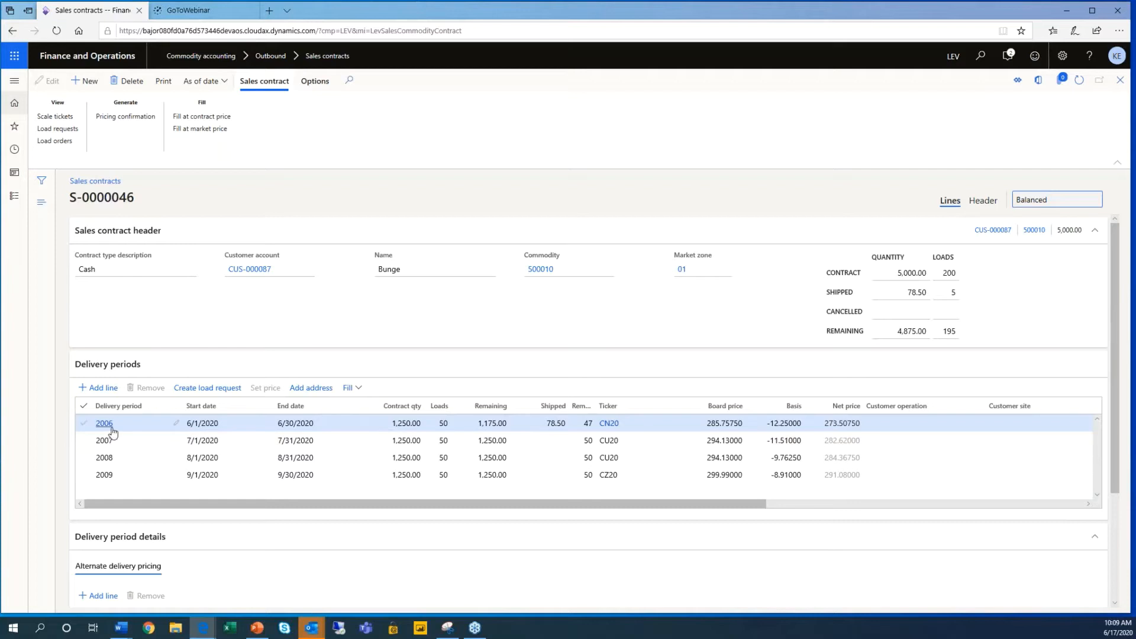
- Examine the contract's delivery periods and the alternate delivery pricing for period 2006, and close the contract
mouse_move(112, 432)
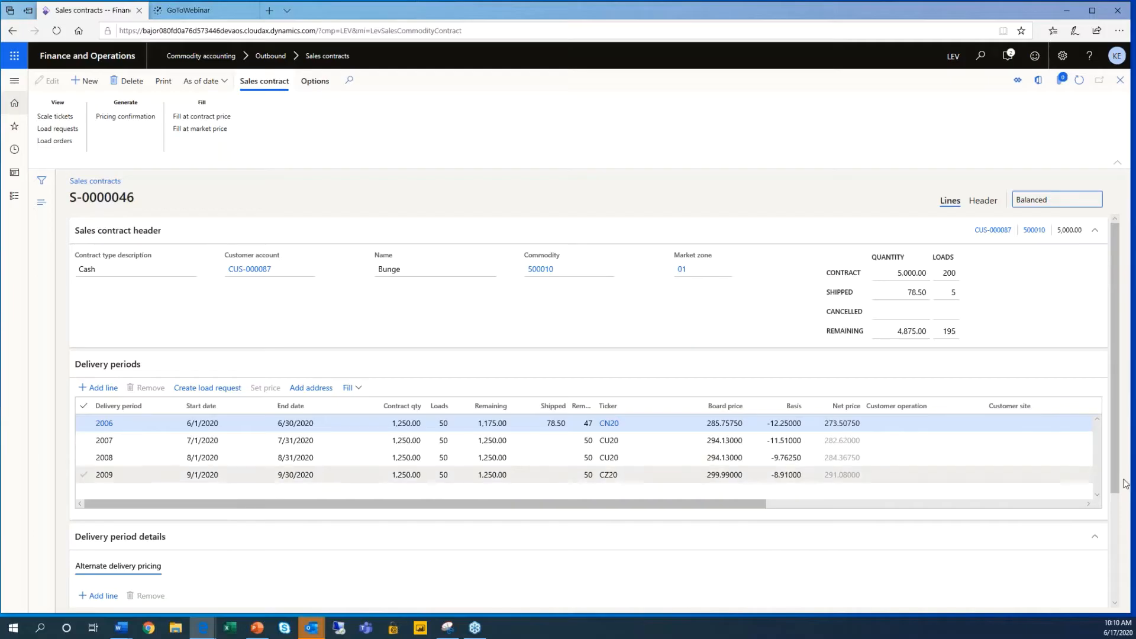
left_click_drag(1125, 483, 1117, 598)
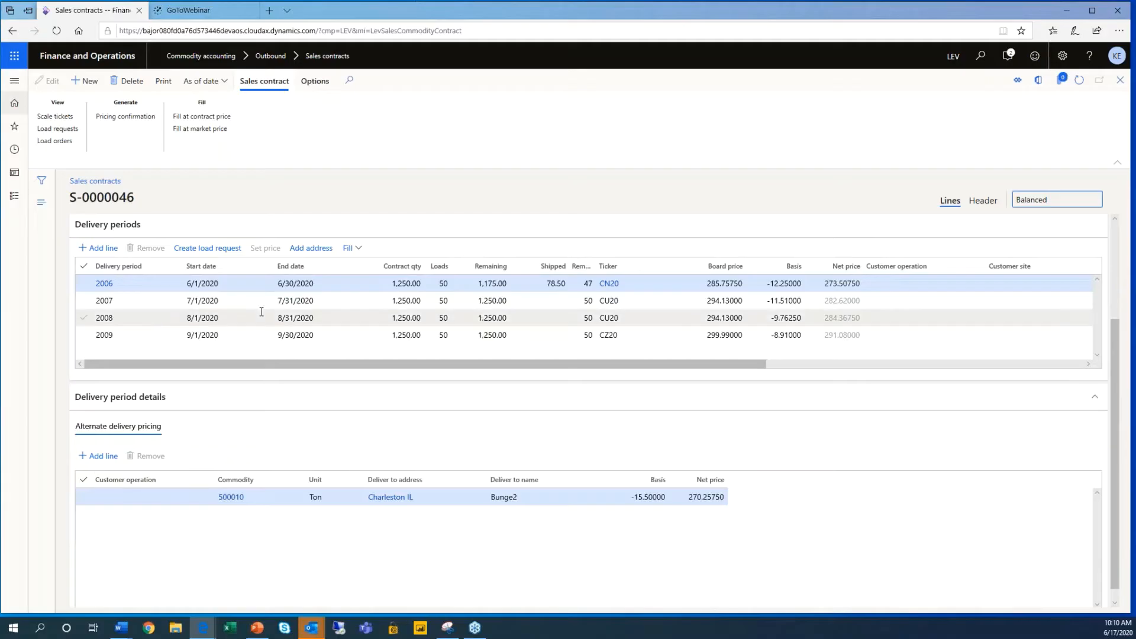
left_click_drag(1117, 392, 1113, 305)
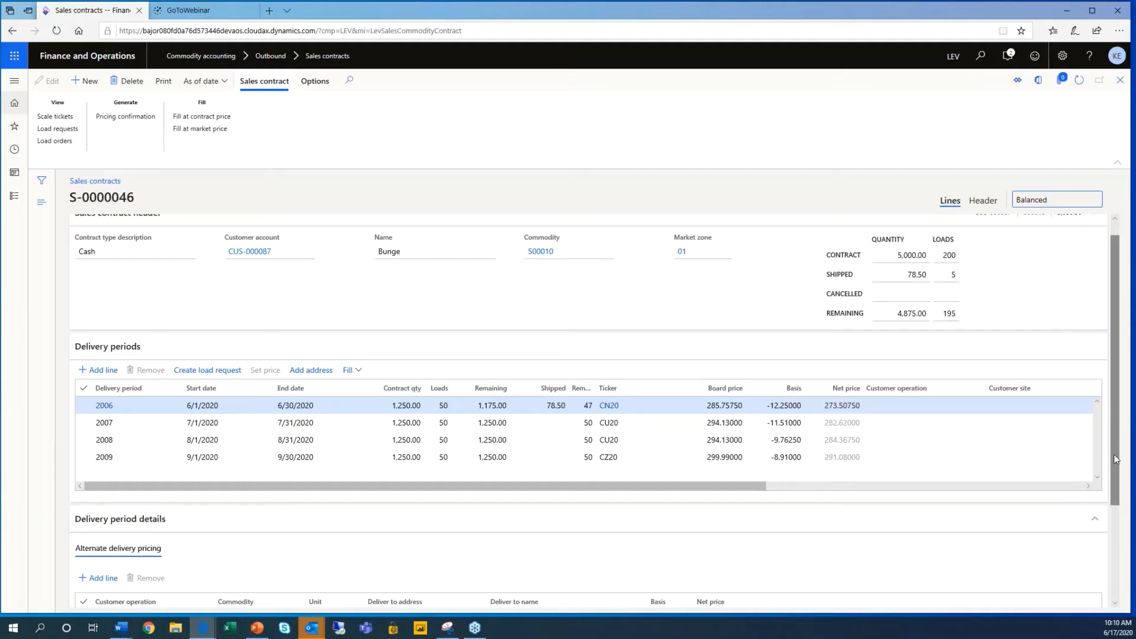
left_click_drag(1114, 463, 1108, 563)
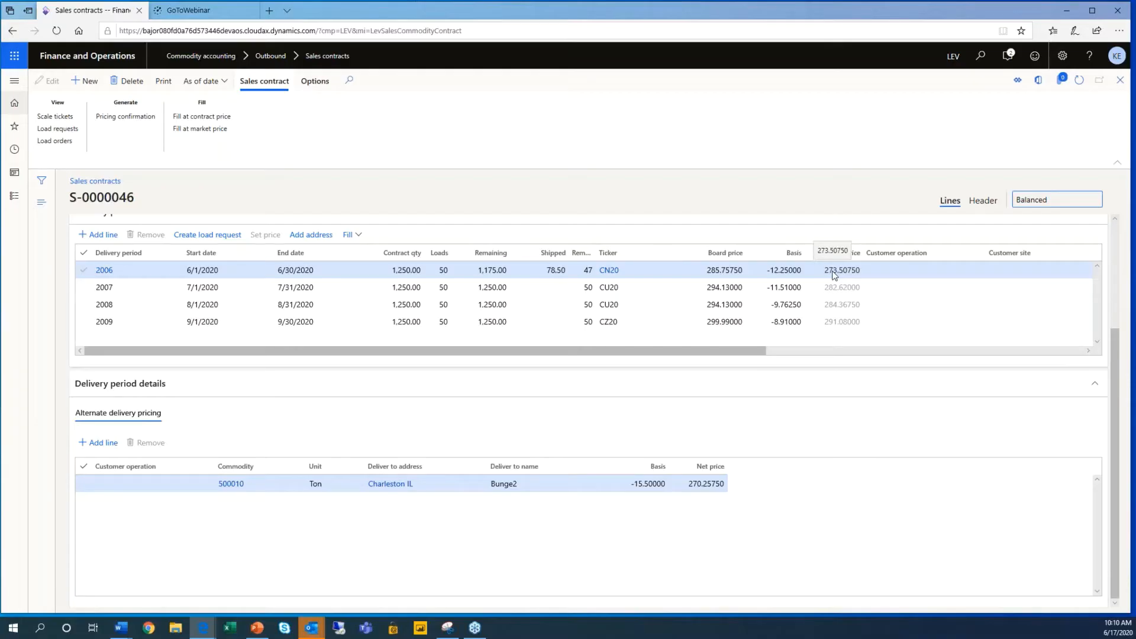
left_click_drag(1116, 376, 1110, 234)
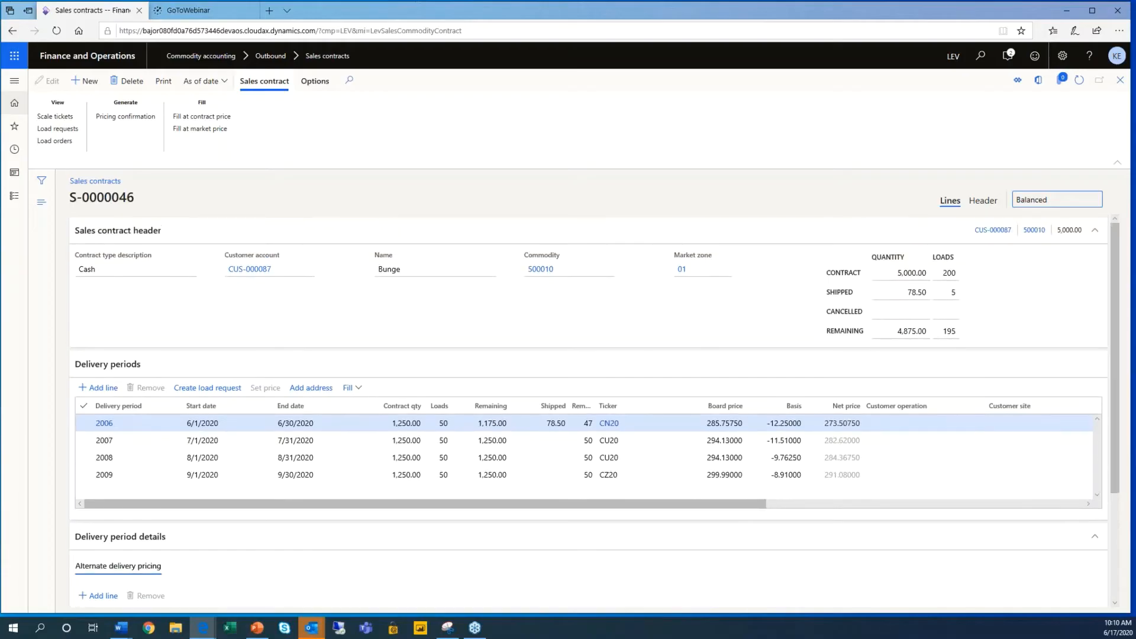
left_click(1120, 82)
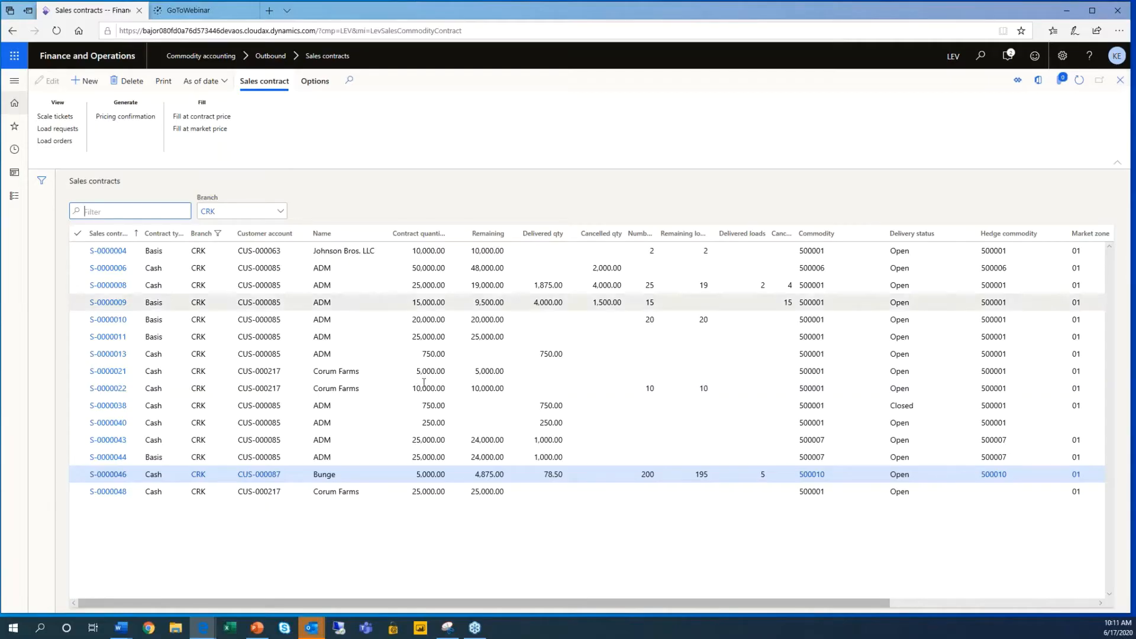
- Create a load request for Bunge's 2006 delivery period from the sales commodity contracts for load requests
left_click(15, 197)
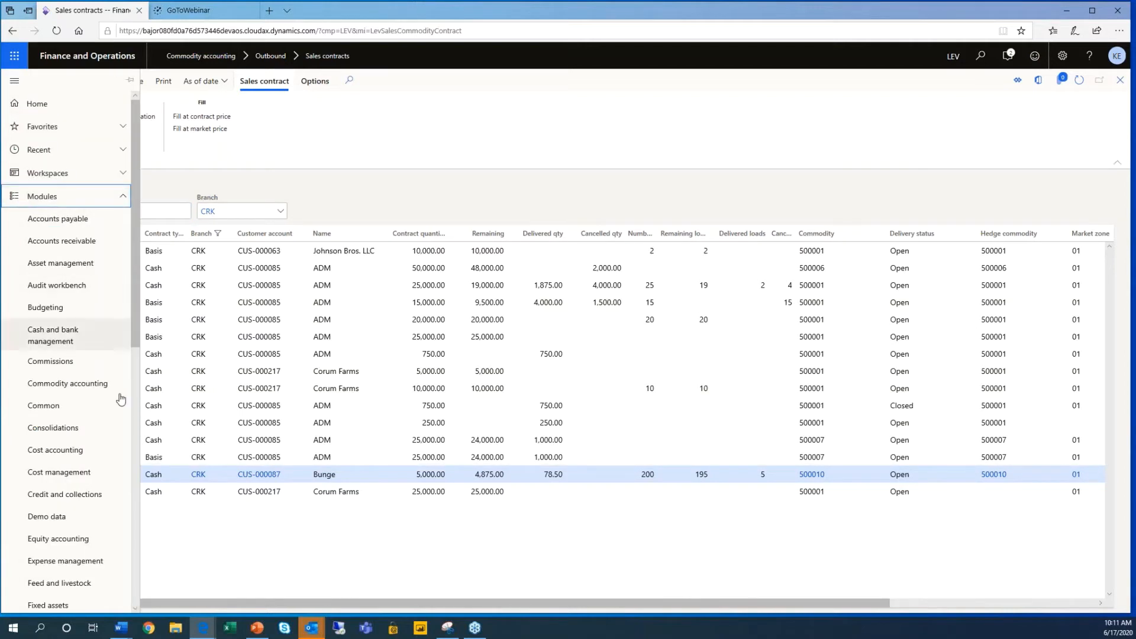
left_click(94, 390)
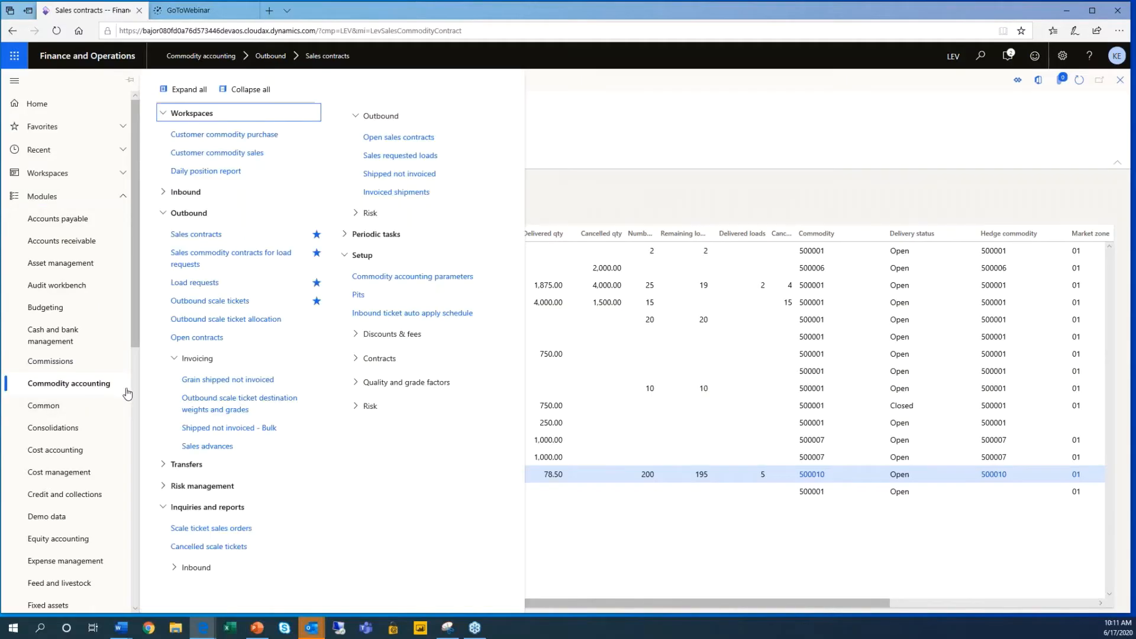
left_click(212, 264)
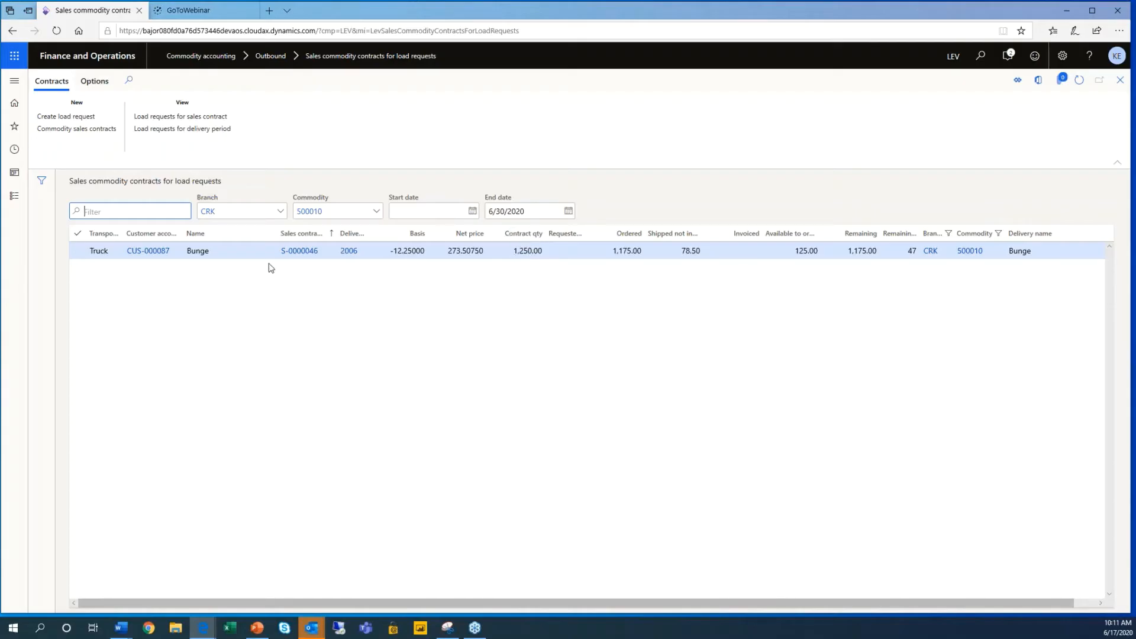
left_click(76, 254)
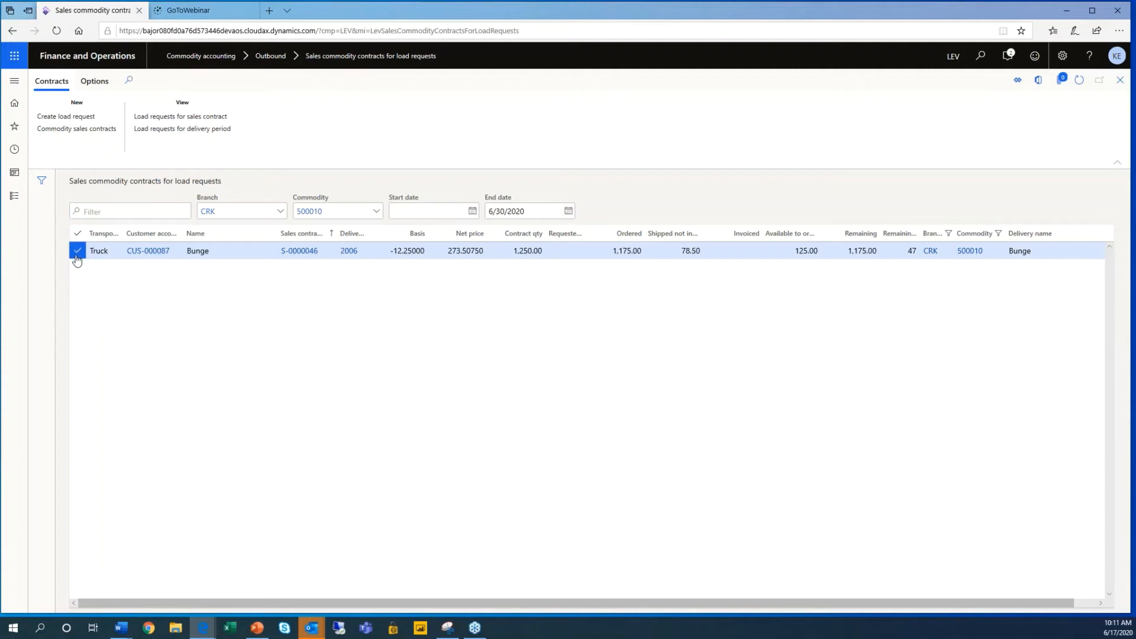
left_click(65, 117)
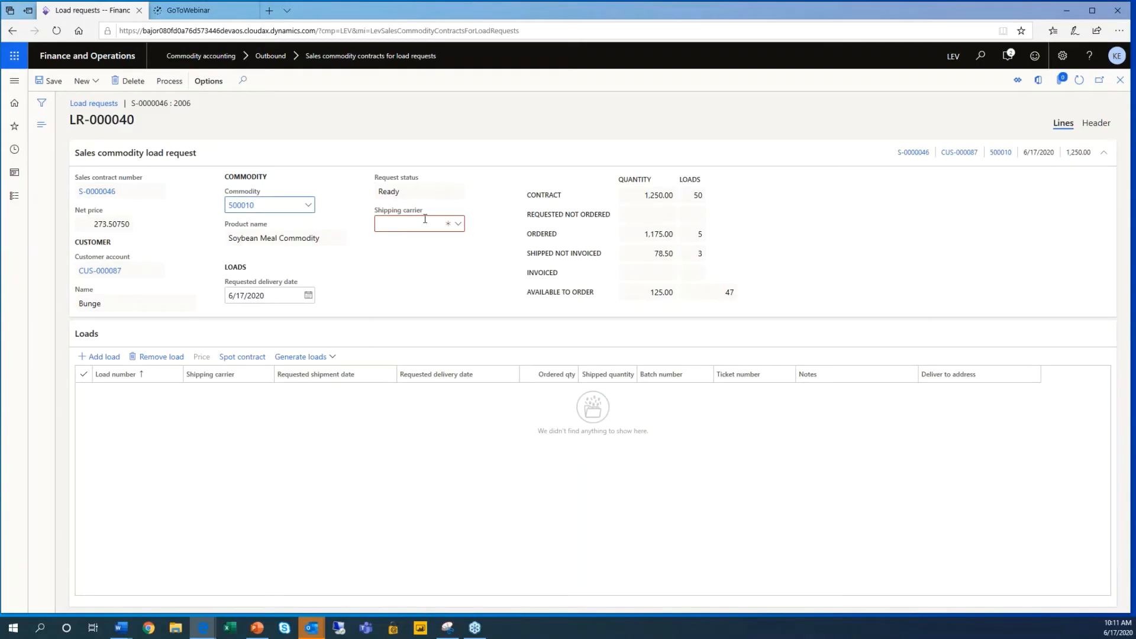
- Set the load request's shipping carrier to LoadStar Transport
mouse_move(112, 199)
mouse_move(231, 196)
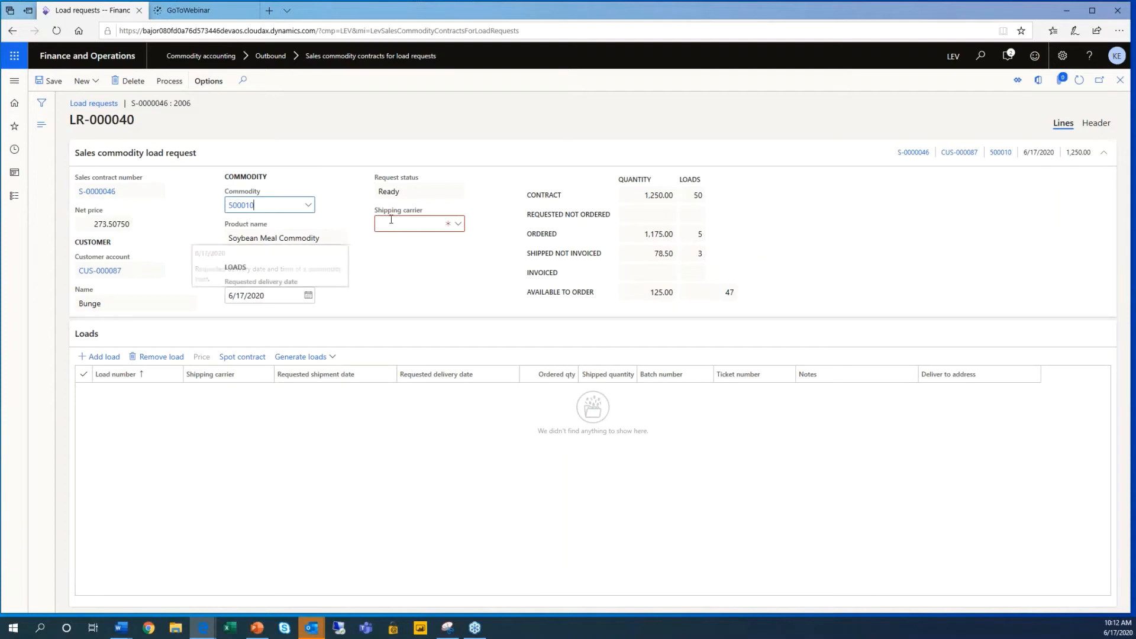
left_click(458, 225)
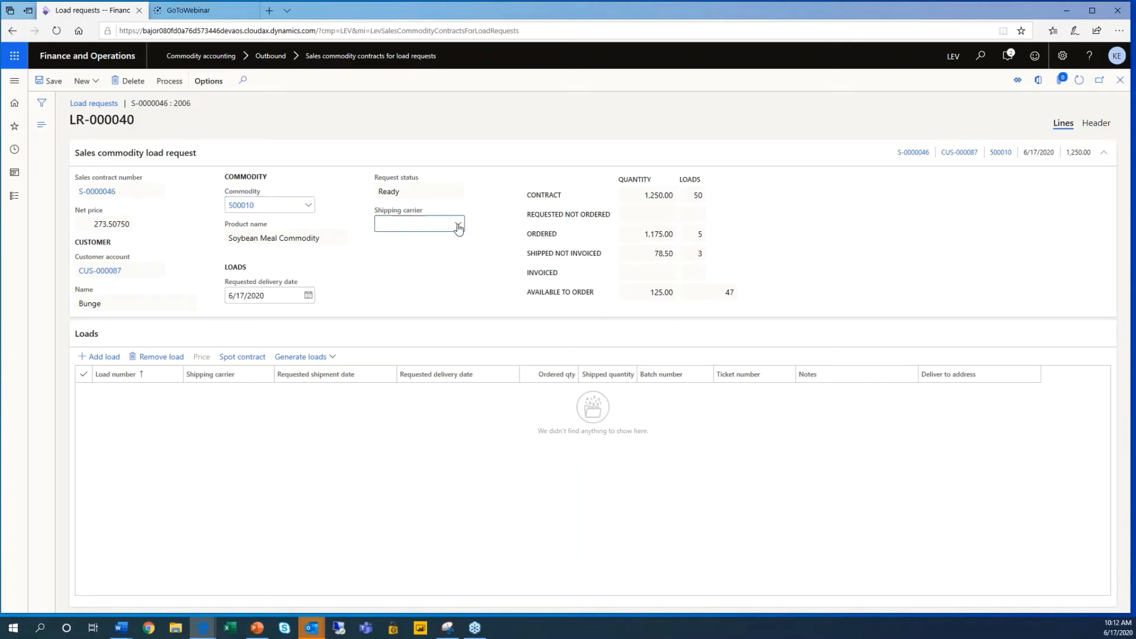
left_click(419, 276)
- Generate 4 loads for the load request
left_click(324, 358)
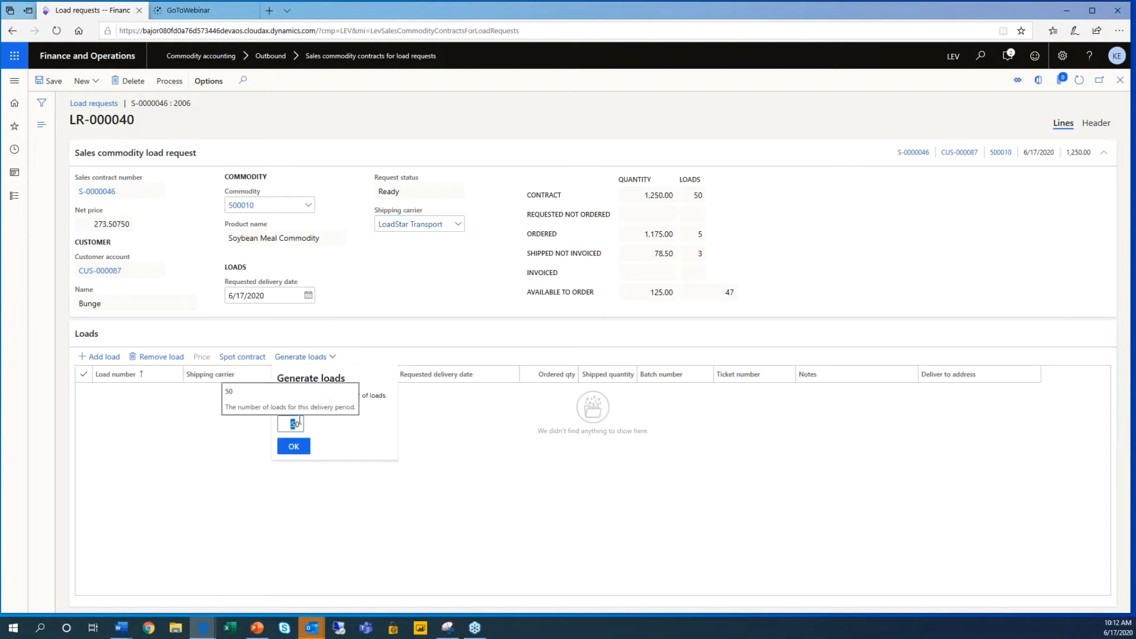
double_click(298, 422)
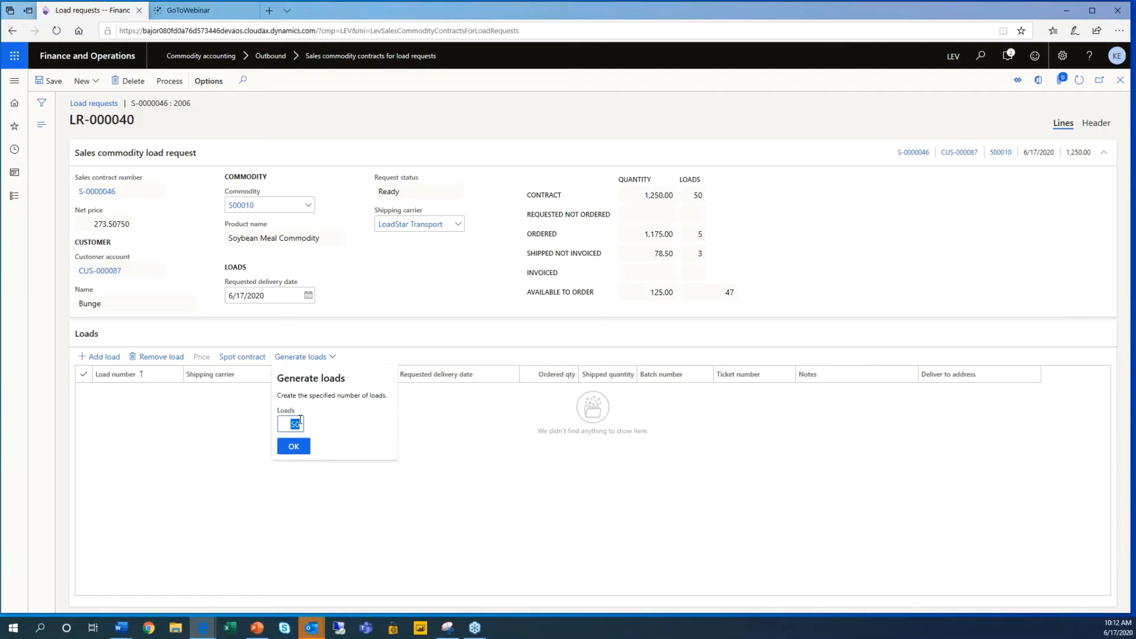
type("4")
left_click(293, 446)
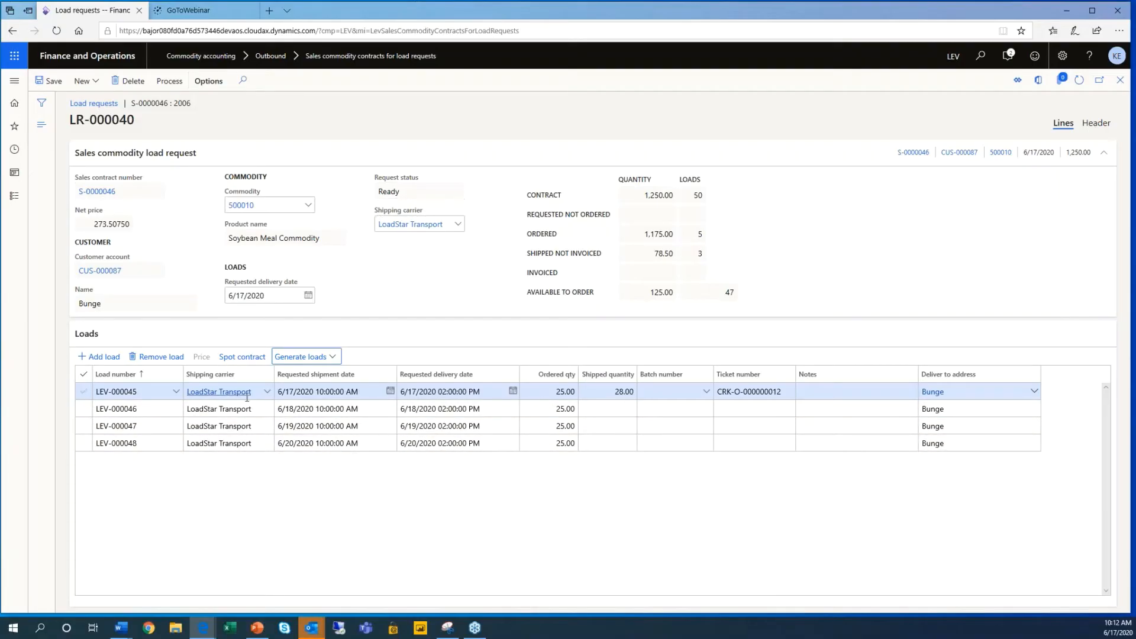
- Set the requested shipment date of the second load to 6/17/2020
mouse_move(243, 410)
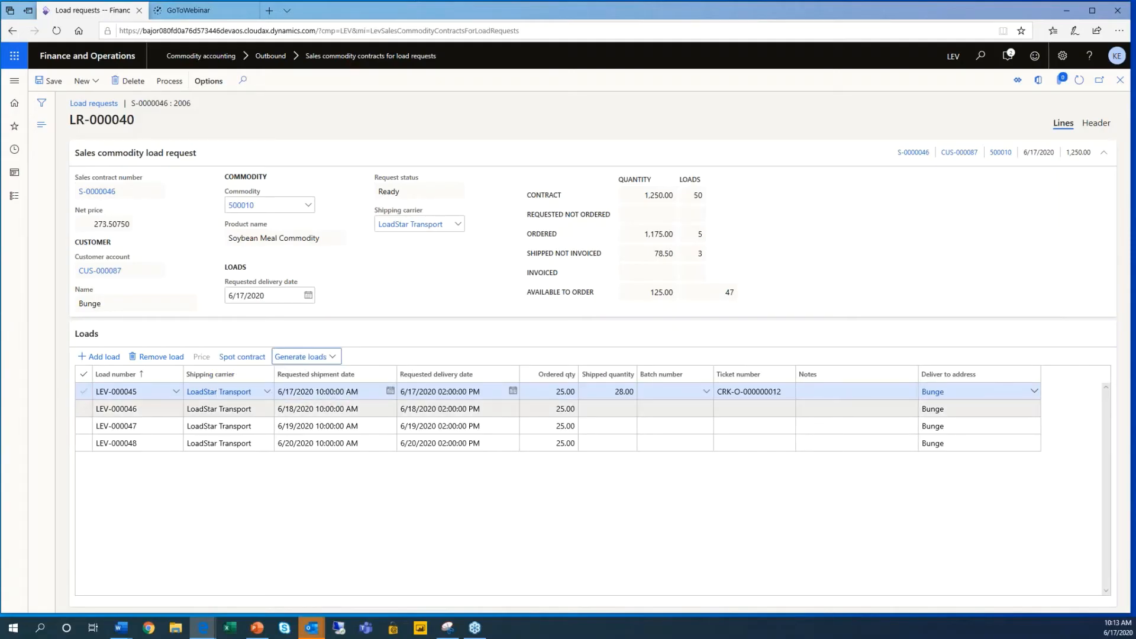
left_click(384, 409)
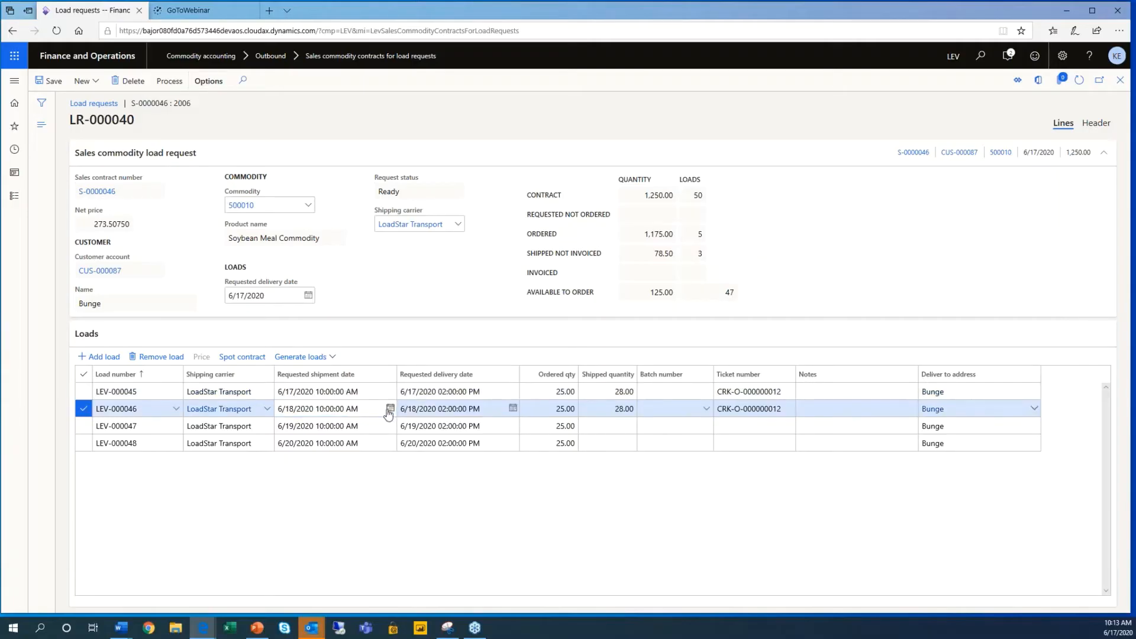
left_click(390, 409)
left_click(352, 518)
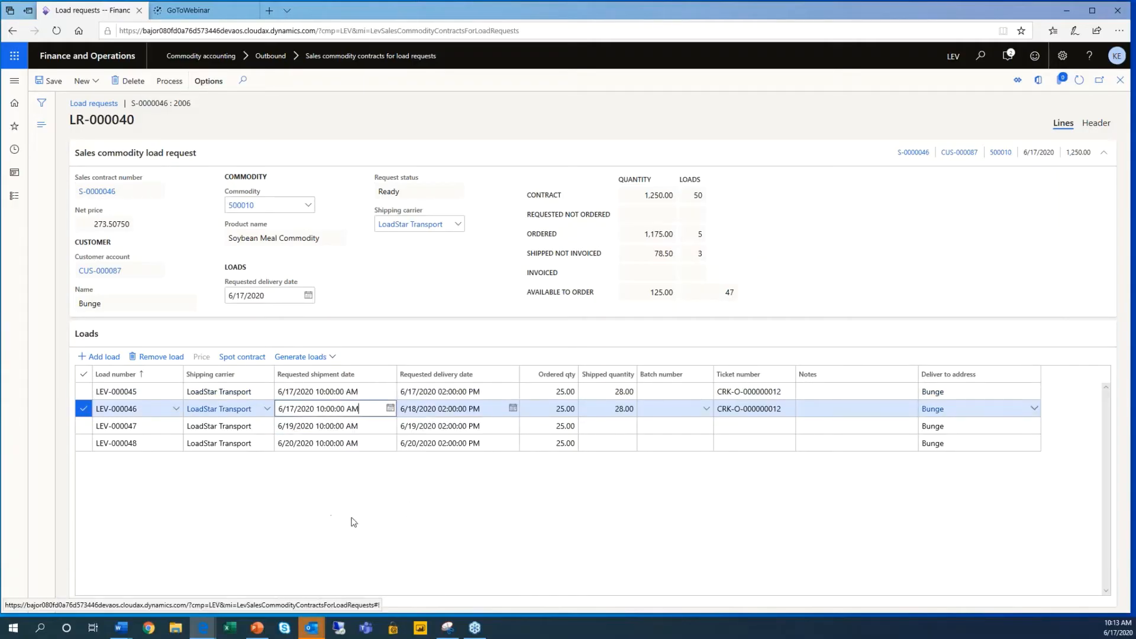
left_click(391, 427)
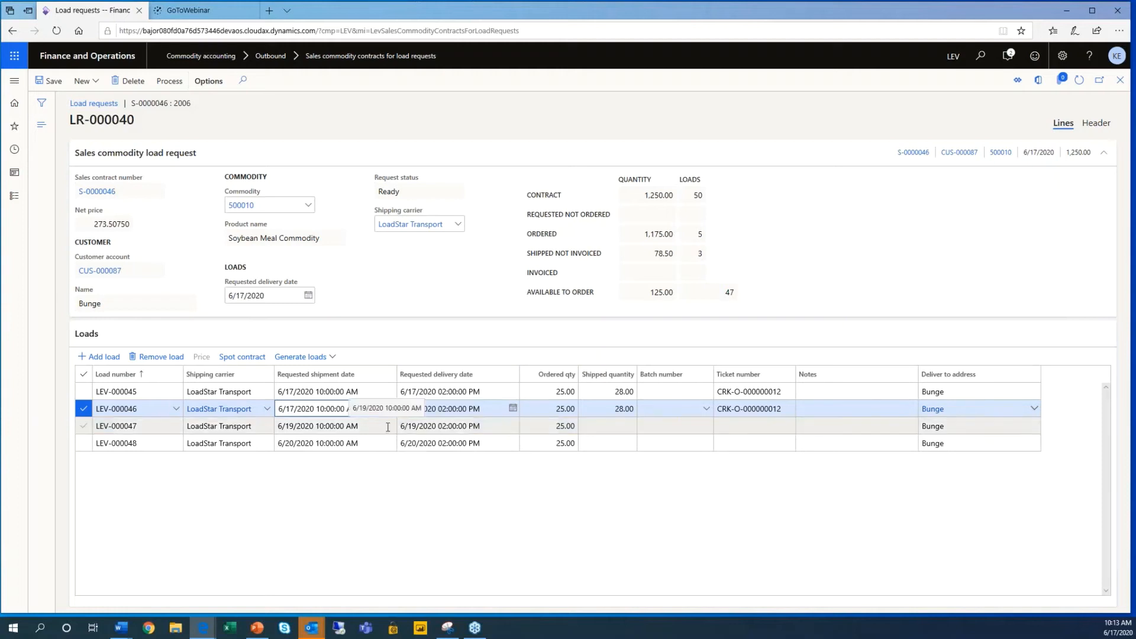
left_click(390, 426)
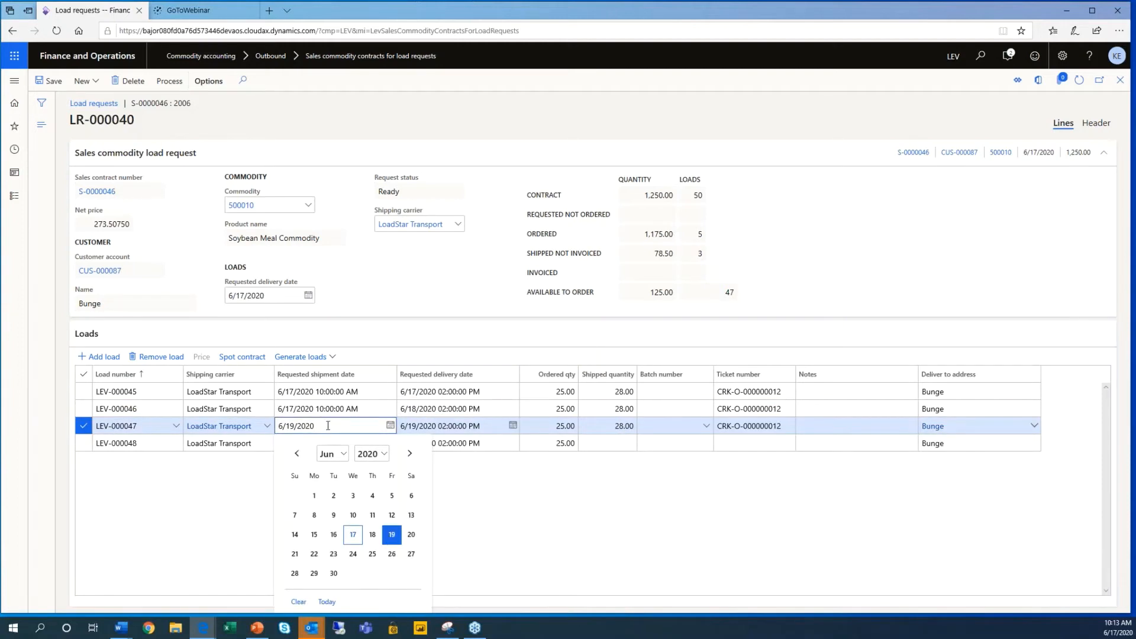
left_click(364, 444)
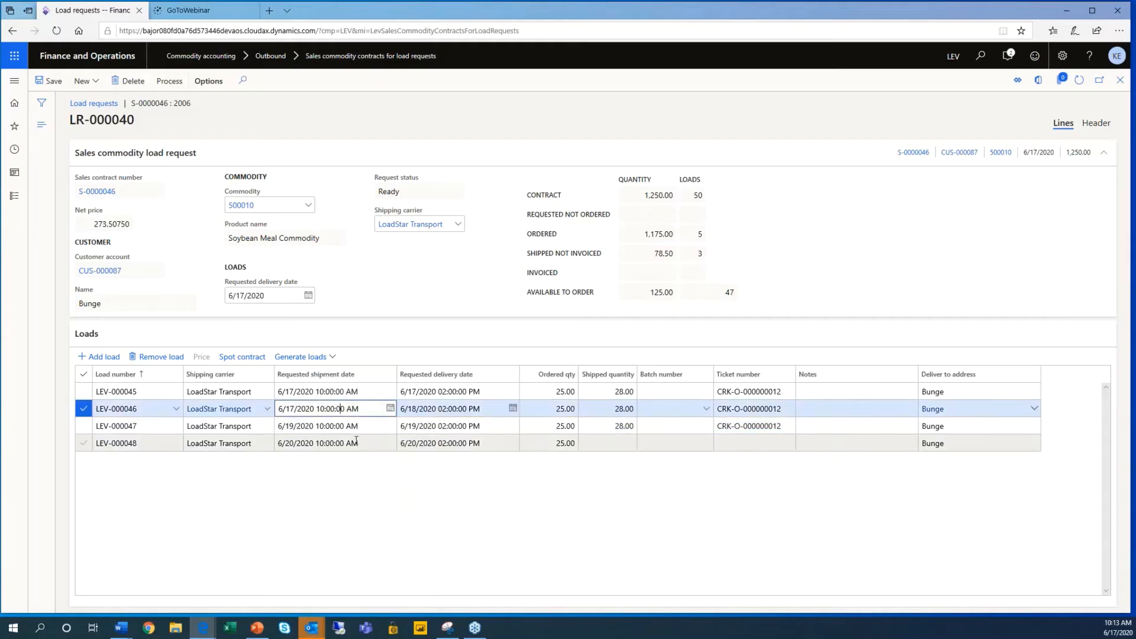
- Set the fourth load's requested shipment date to 6/19/2020 and check the first load's deliver-to address
left_click(390, 444)
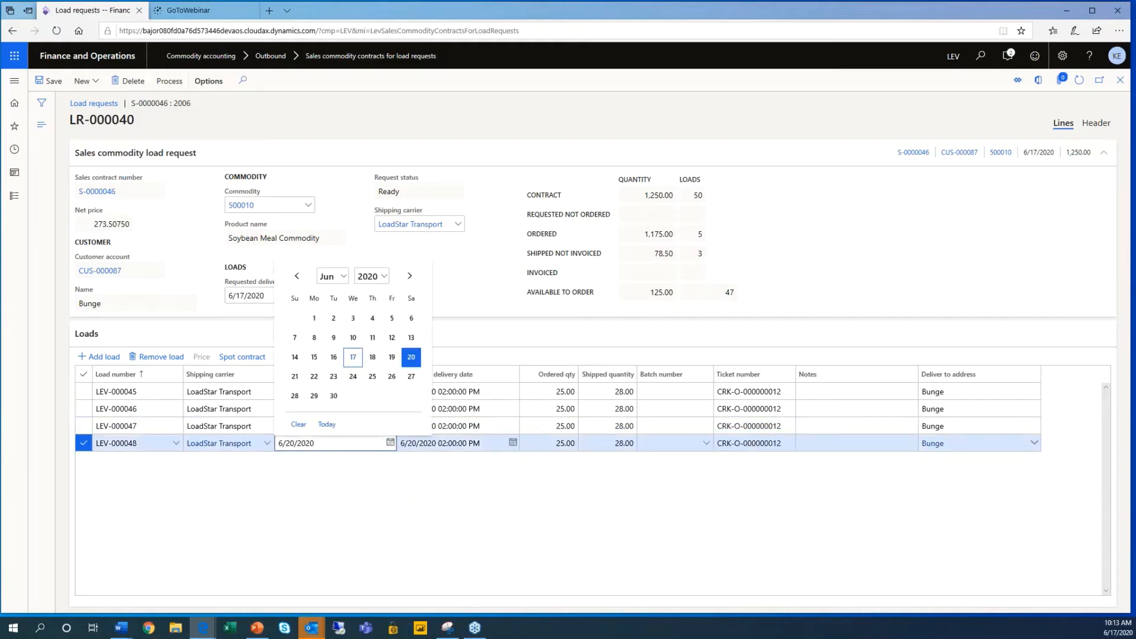
left_click(392, 357)
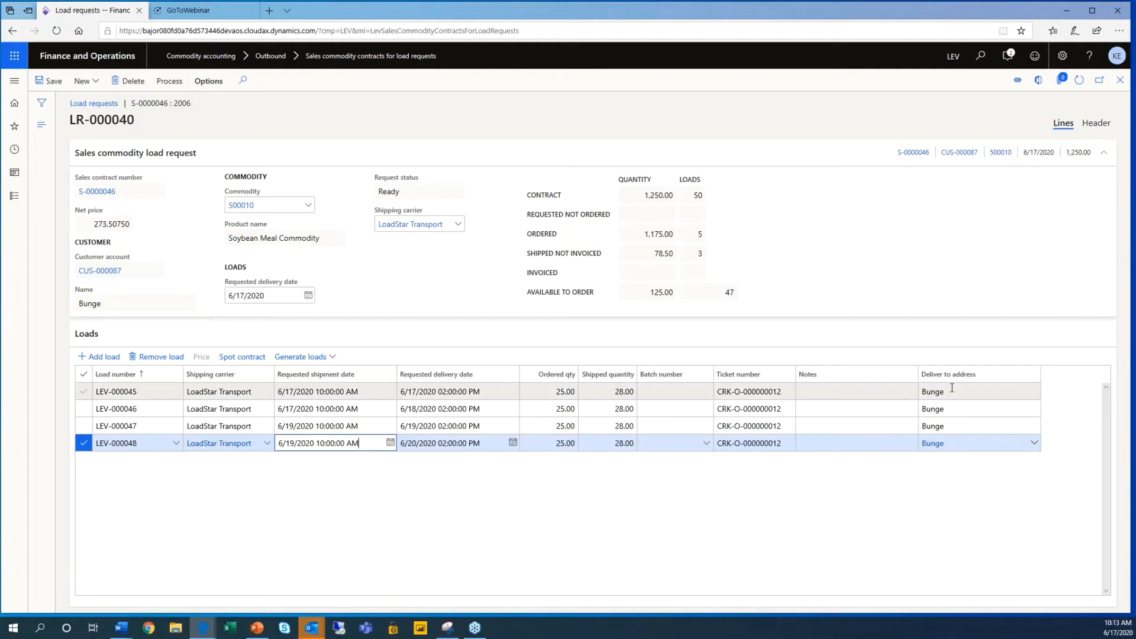
mouse_move(952, 388)
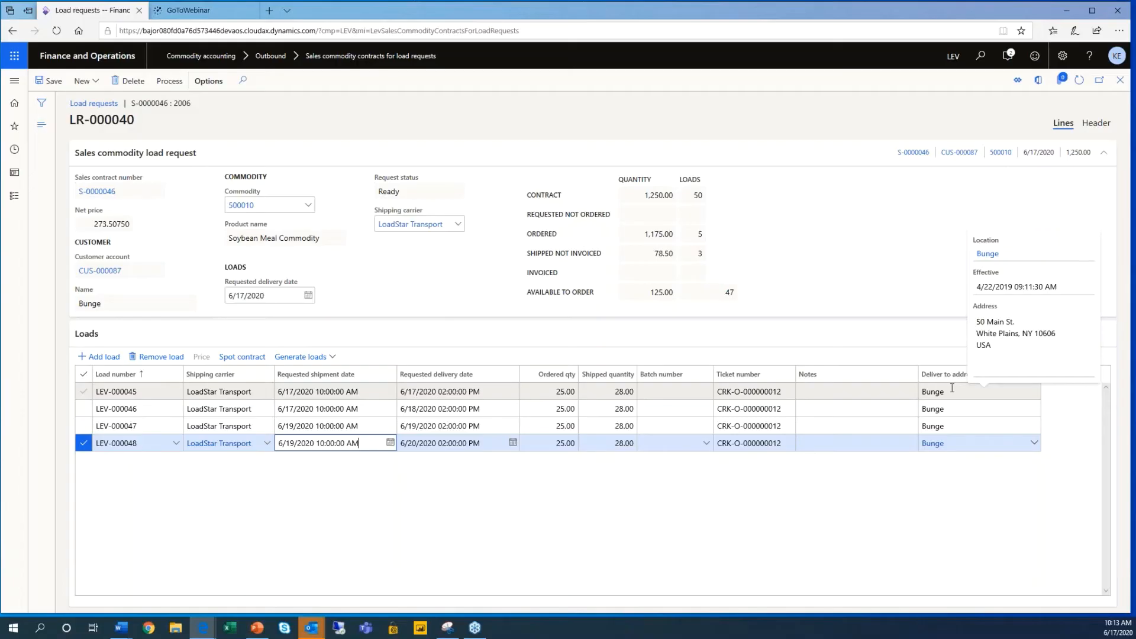
- Set the fourth load's deliver-to address to Hereford TX, then process the load request and close it
left_click(1036, 445)
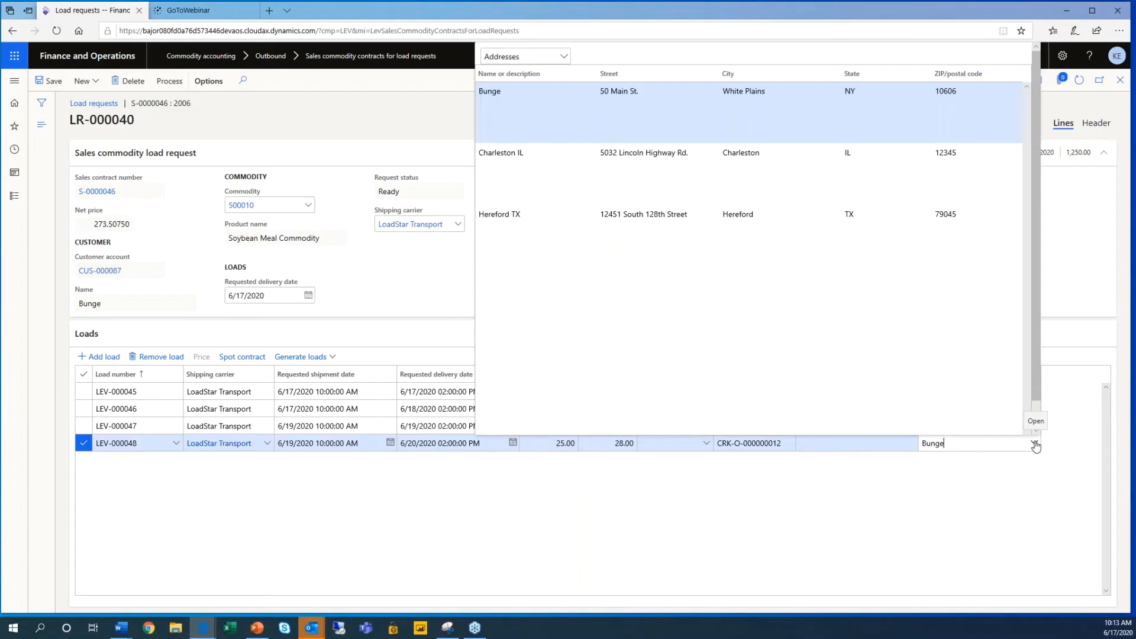
left_click(498, 217)
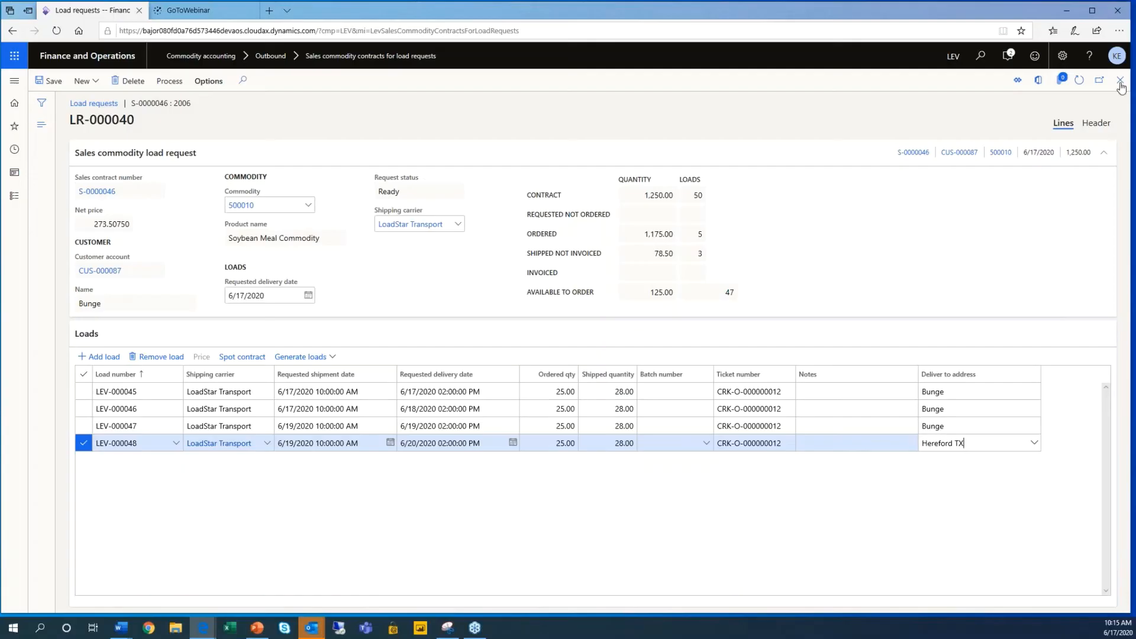
left_click(171, 83)
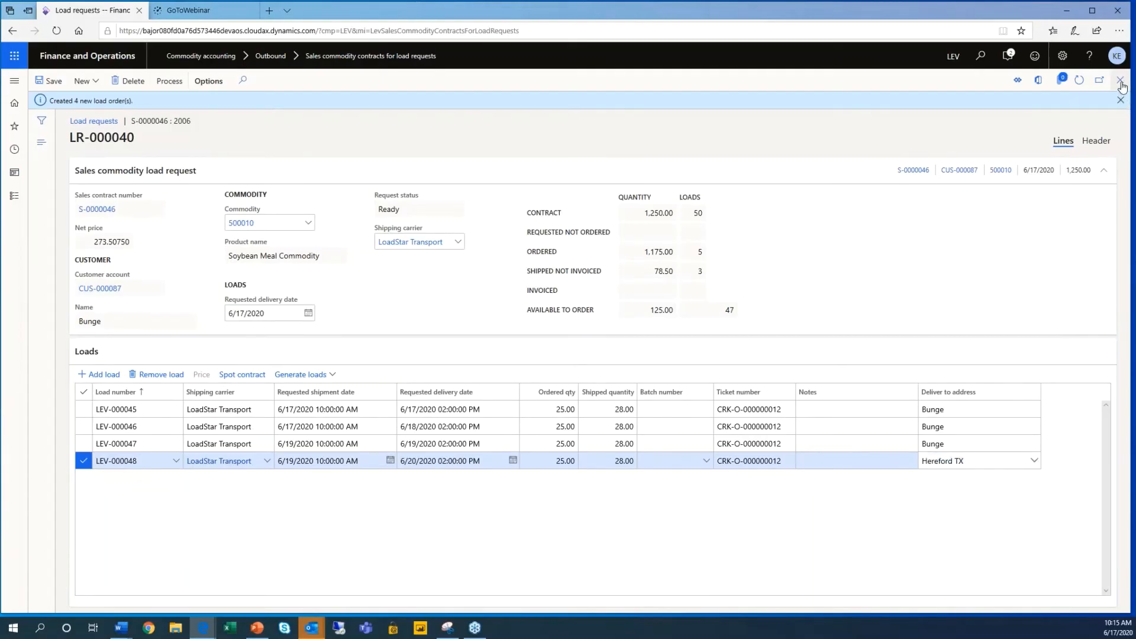
left_click(1121, 102)
key("Escape")
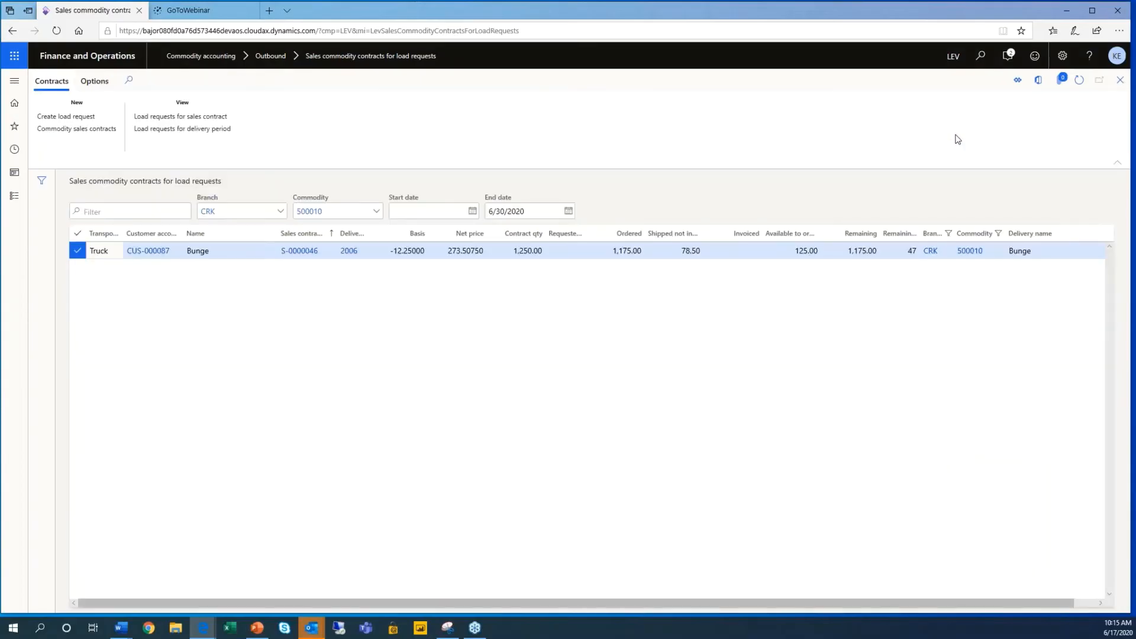
- Leave the sales commodity contracts list and open the outbound Sales requested loads inquiry in Commodity accounting
left_click(1121, 79)
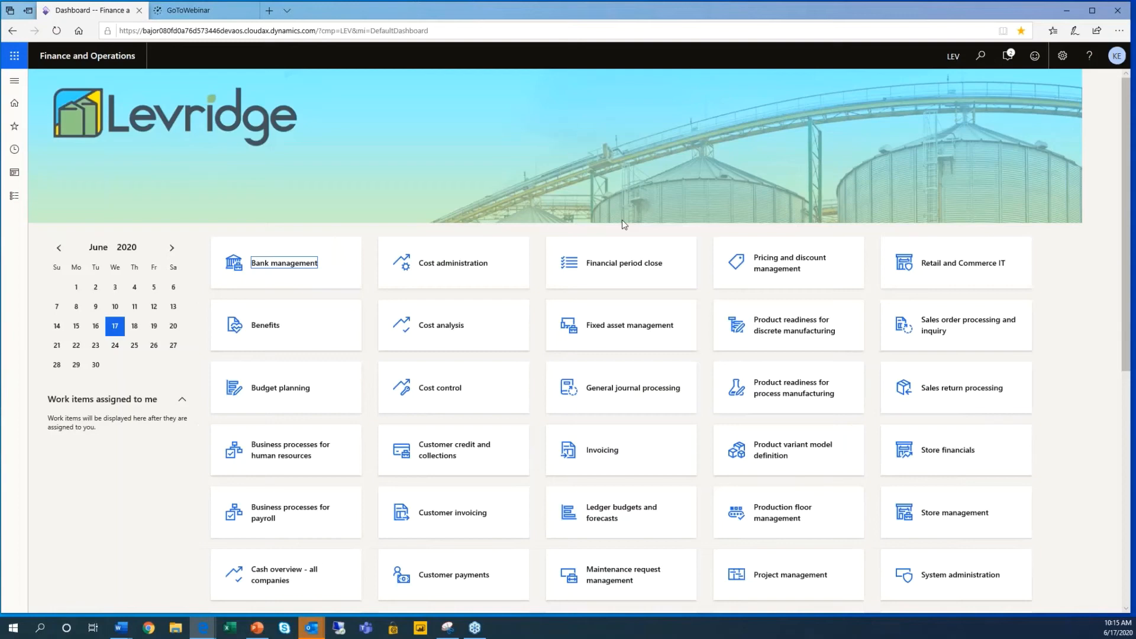
left_click(16, 203)
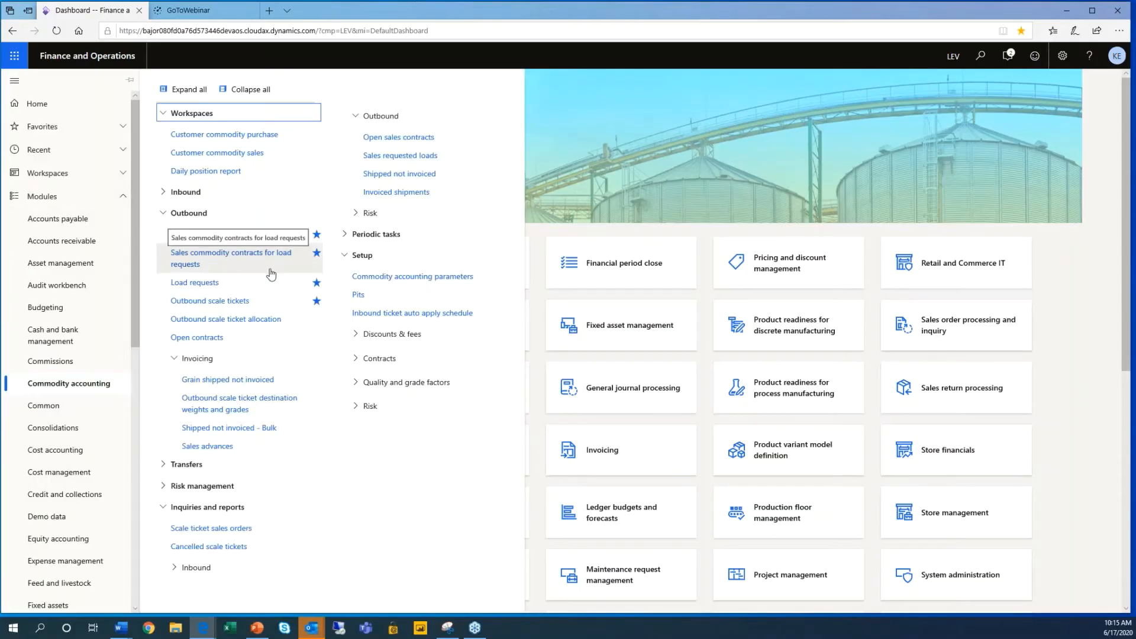
left_click(390, 160)
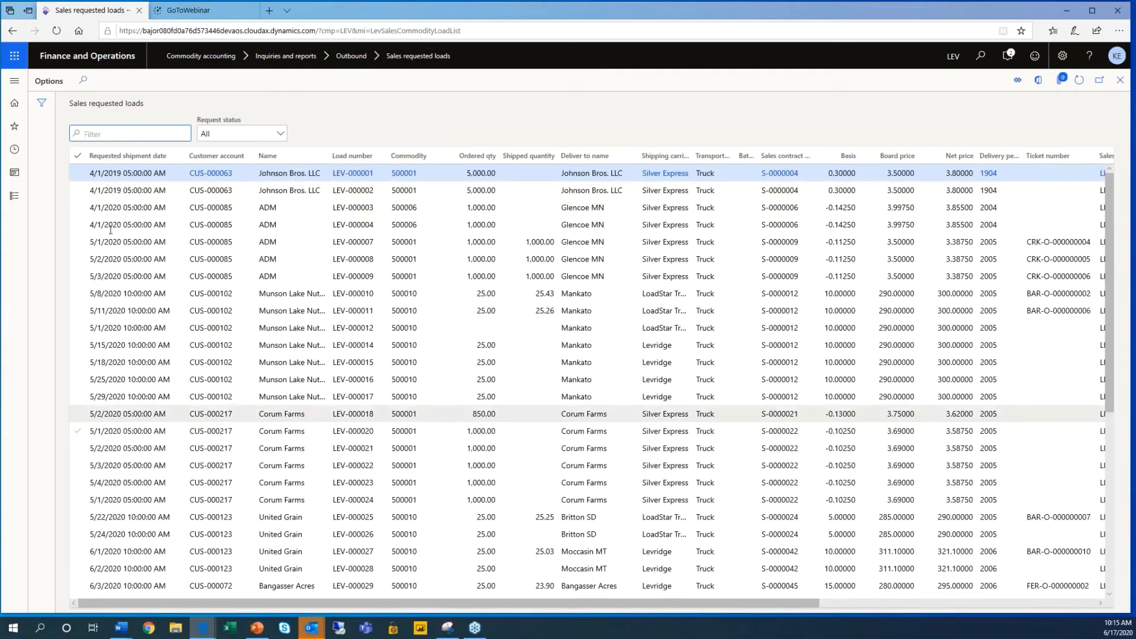
- Filter the requested loads to requested shipment dates after 06/15/2020 and sort them from oldest to newest
left_click(181, 157)
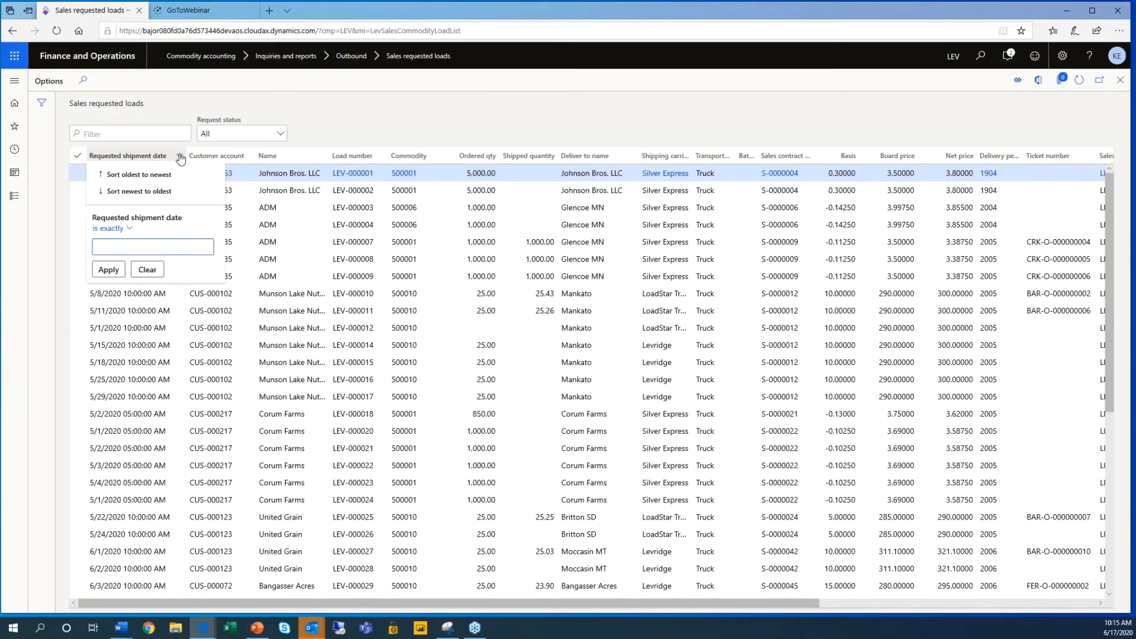
left_click(129, 231)
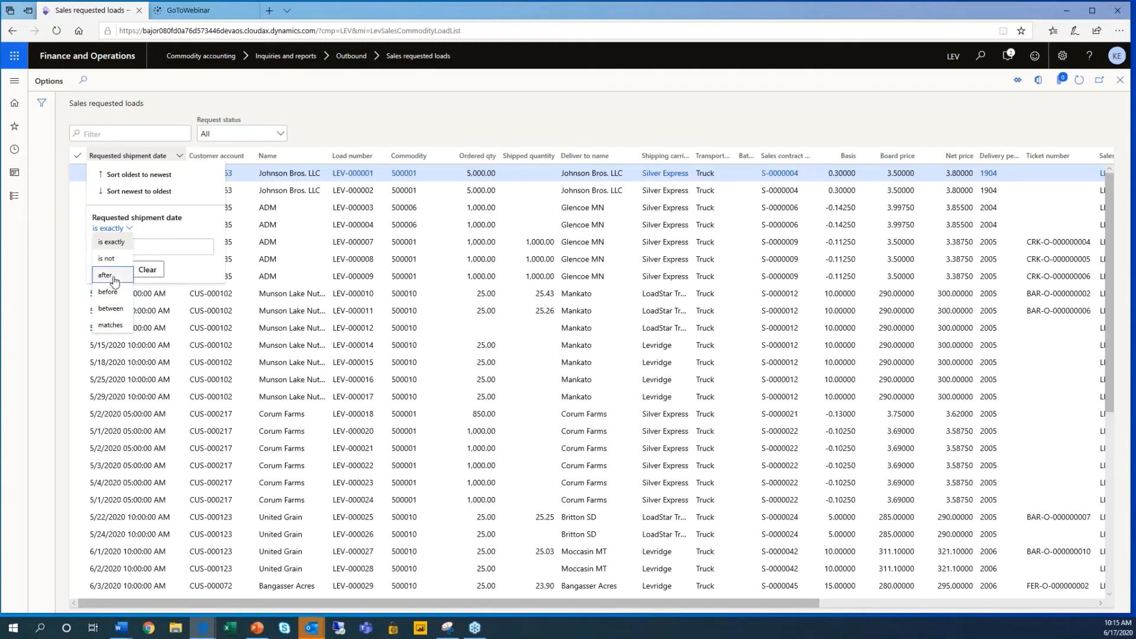
left_click(104, 275)
left_click(124, 248)
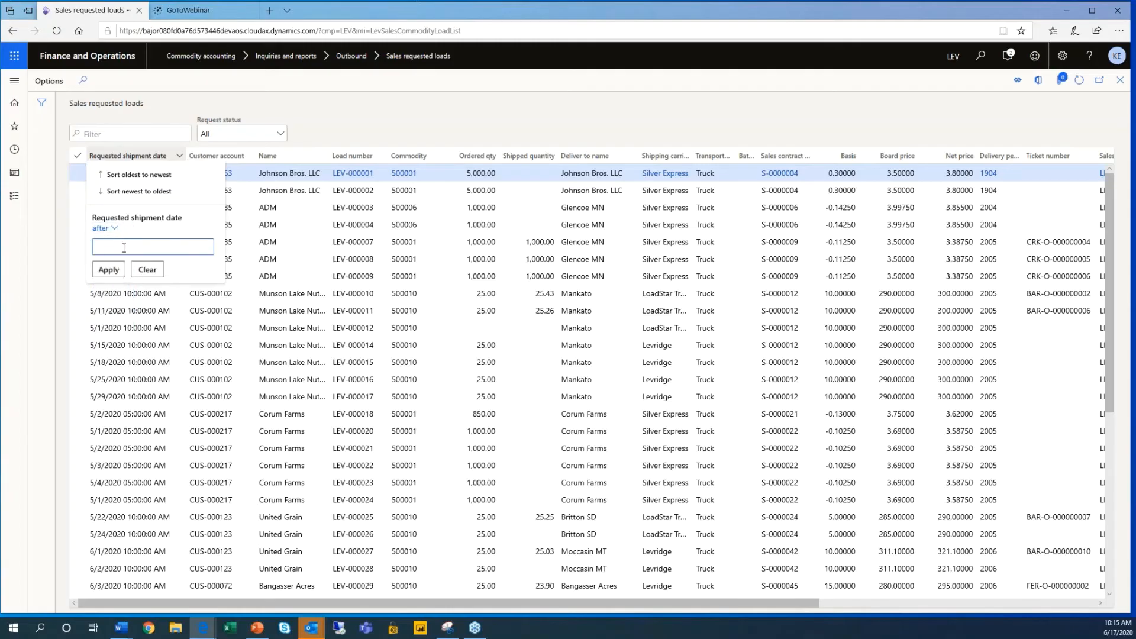
type("06/15/2020")
left_click(109, 269)
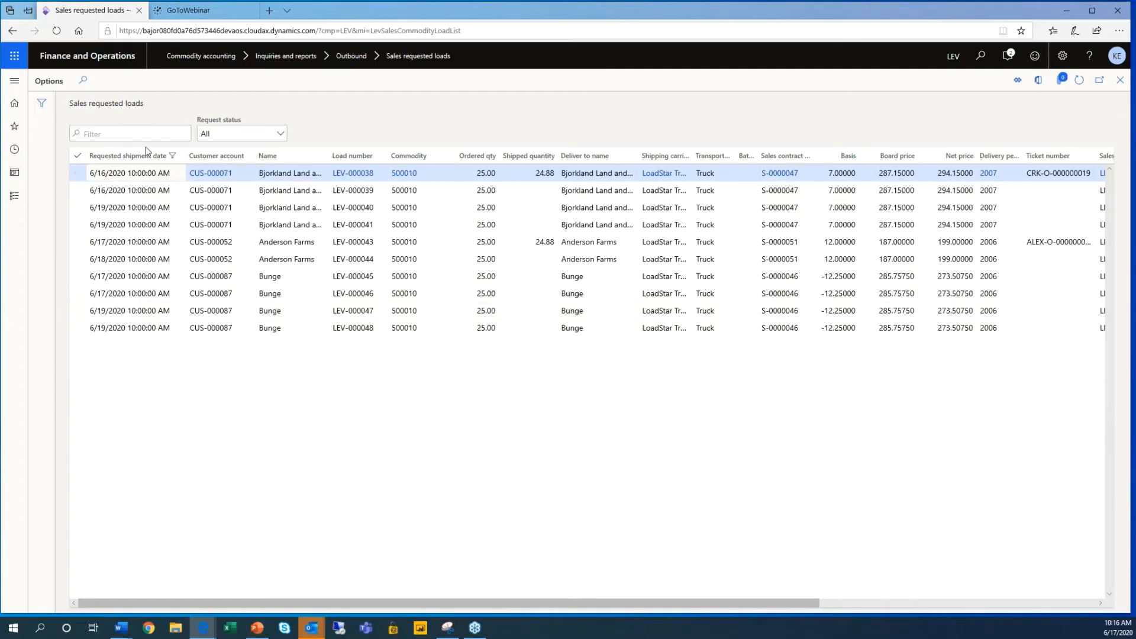
left_click(180, 158)
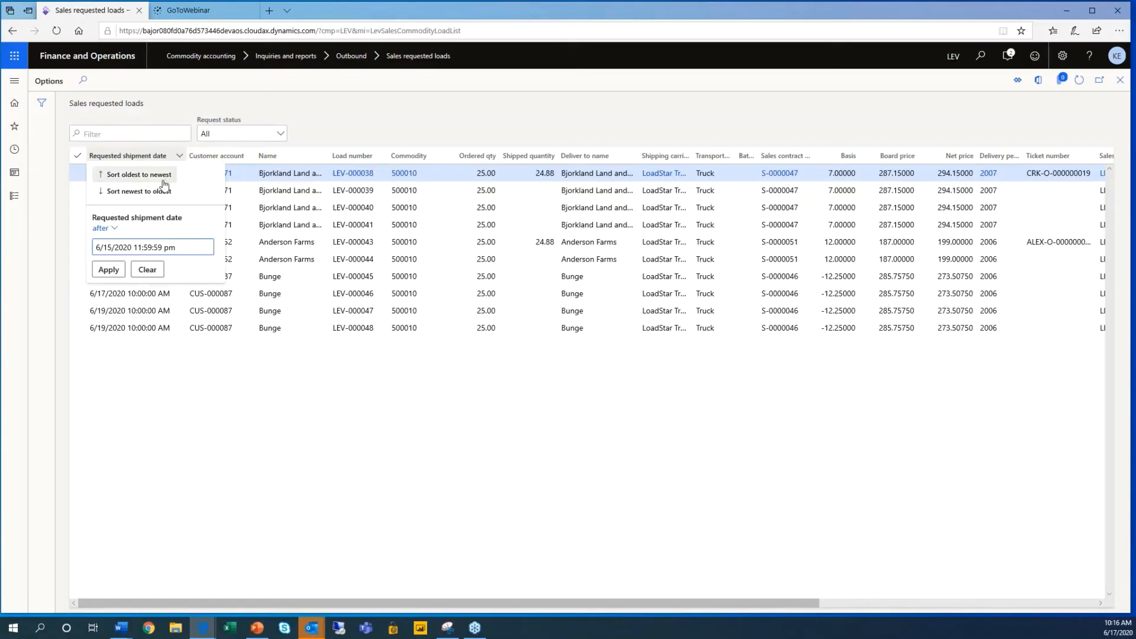
left_click(162, 179)
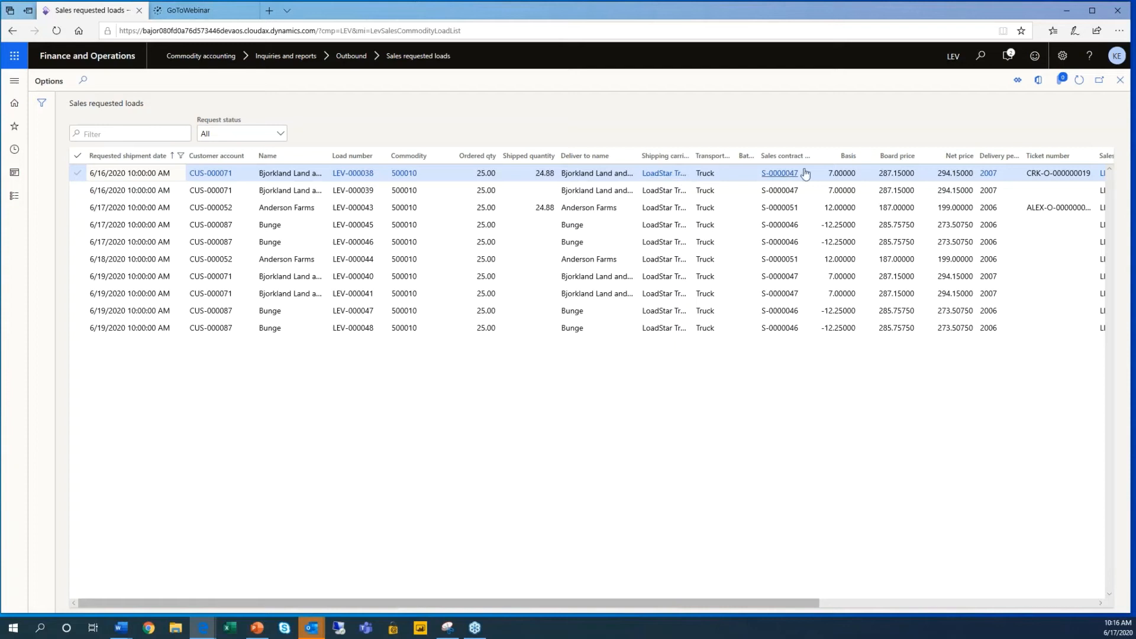
- Check the Excel export options for the requested loads list
mouse_move(806, 173)
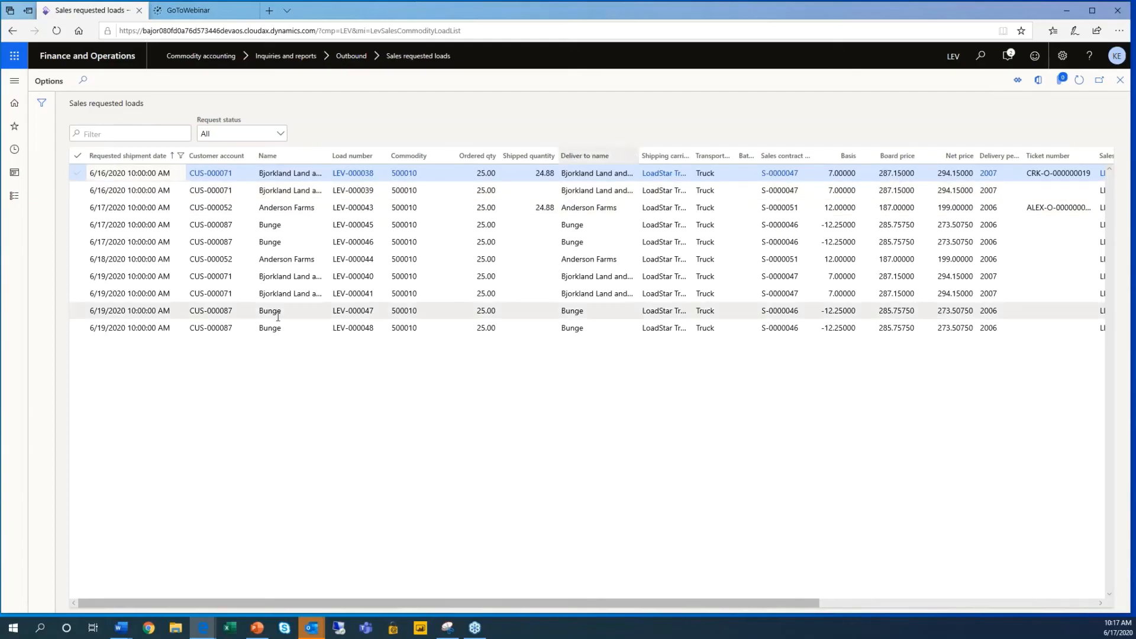
left_click(1038, 81)
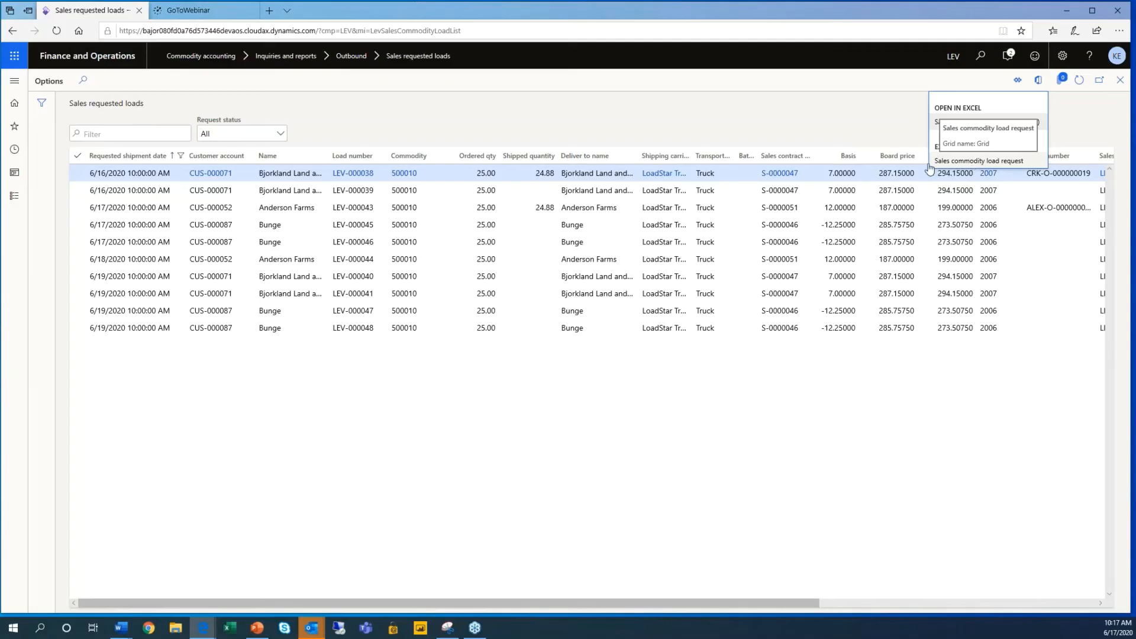
left_click(630, 108)
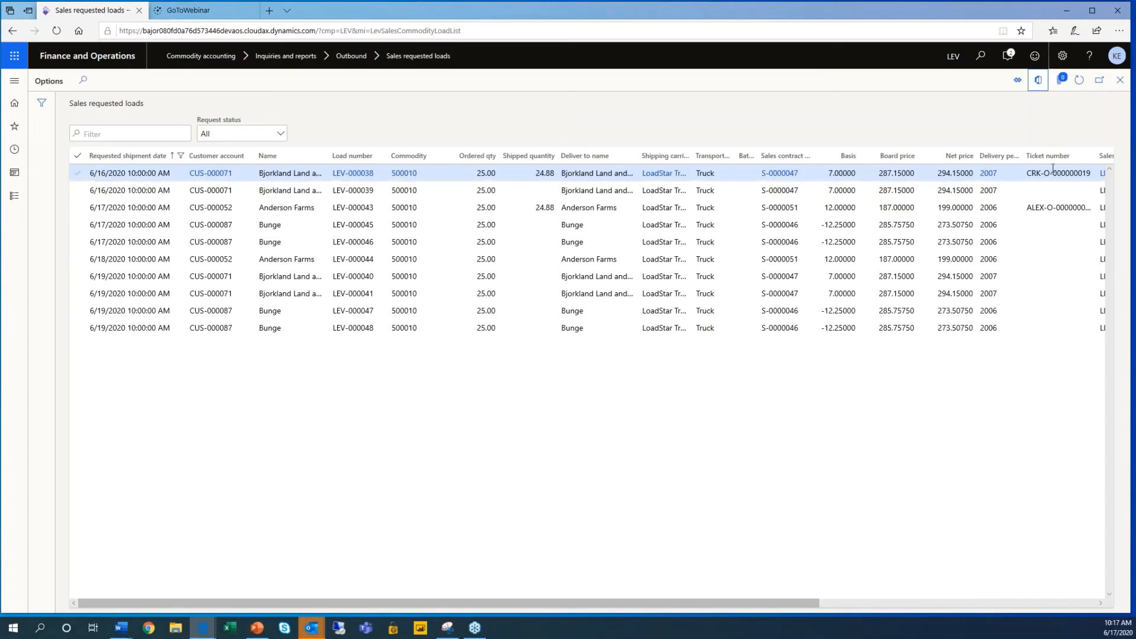
- Close the requested loads inquiry and open the posted outbound scale ticket for Bunge2 dated 6/15/2020 with 25 tons
left_click(1121, 80)
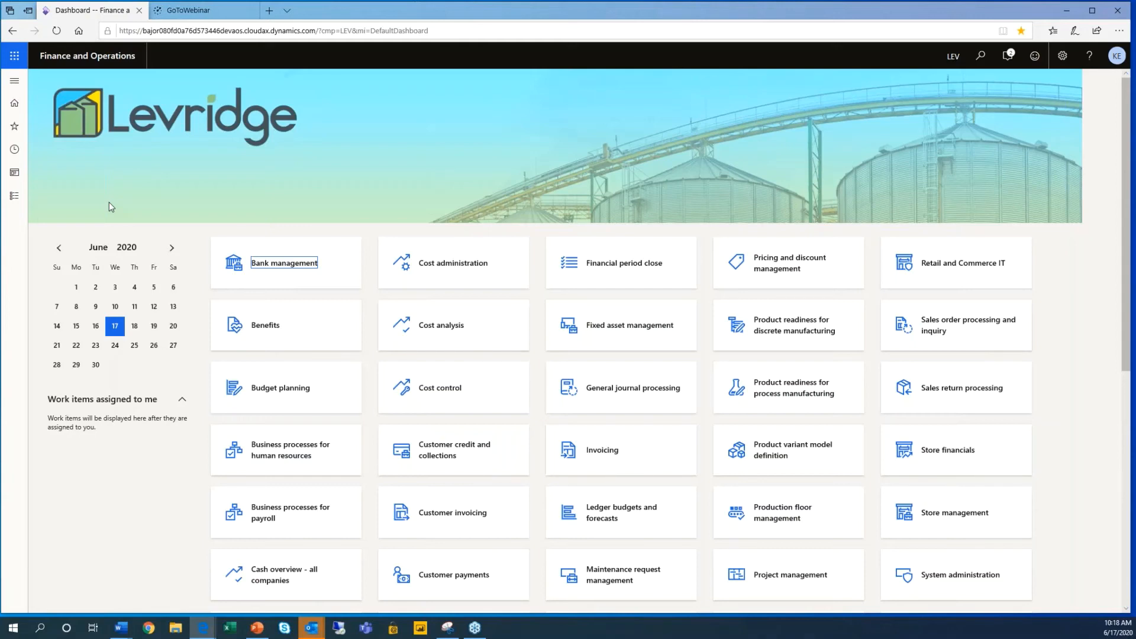
left_click(14, 195)
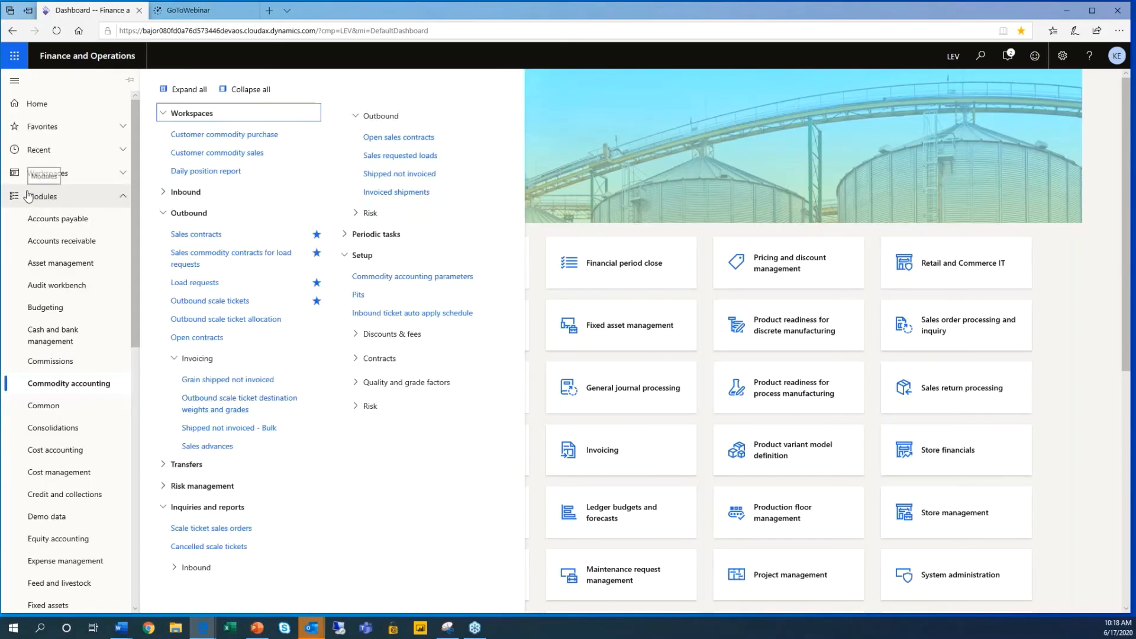
left_click(256, 302)
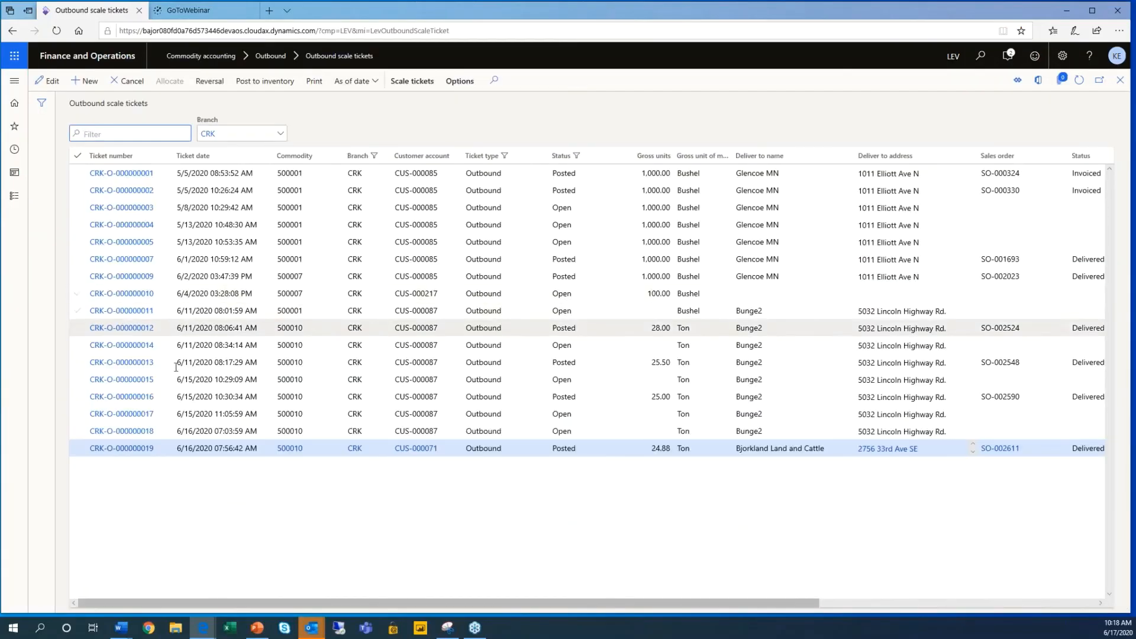
left_click(131, 403)
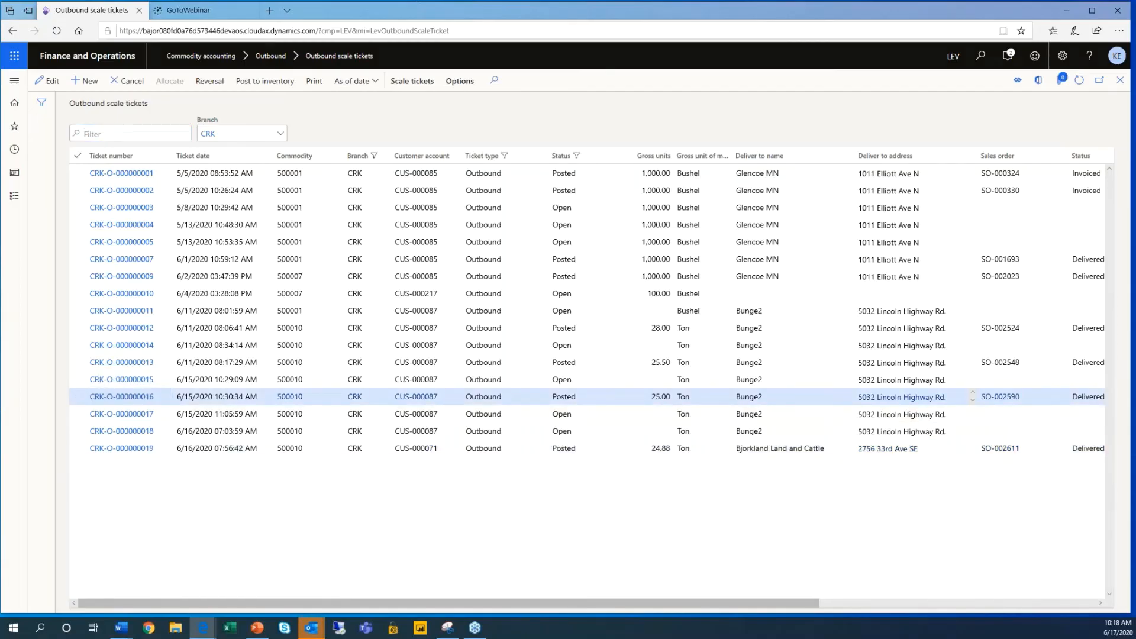
left_click(133, 399)
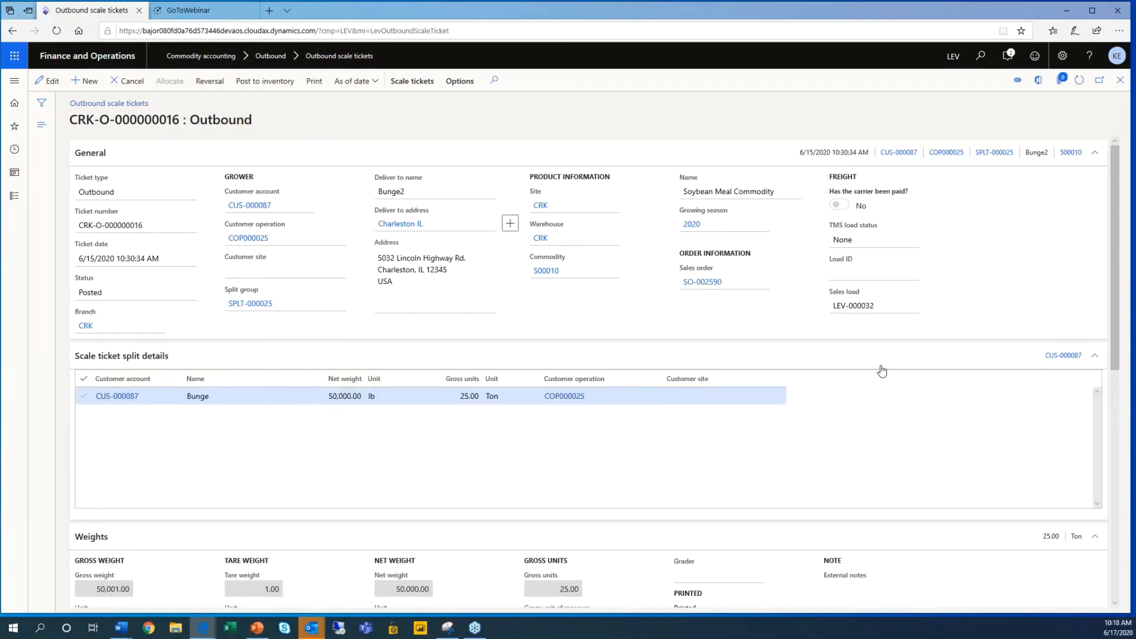
- Collapse the scale ticket's split details and review its weights, grade factors and sales load reference
left_click(1094, 356)
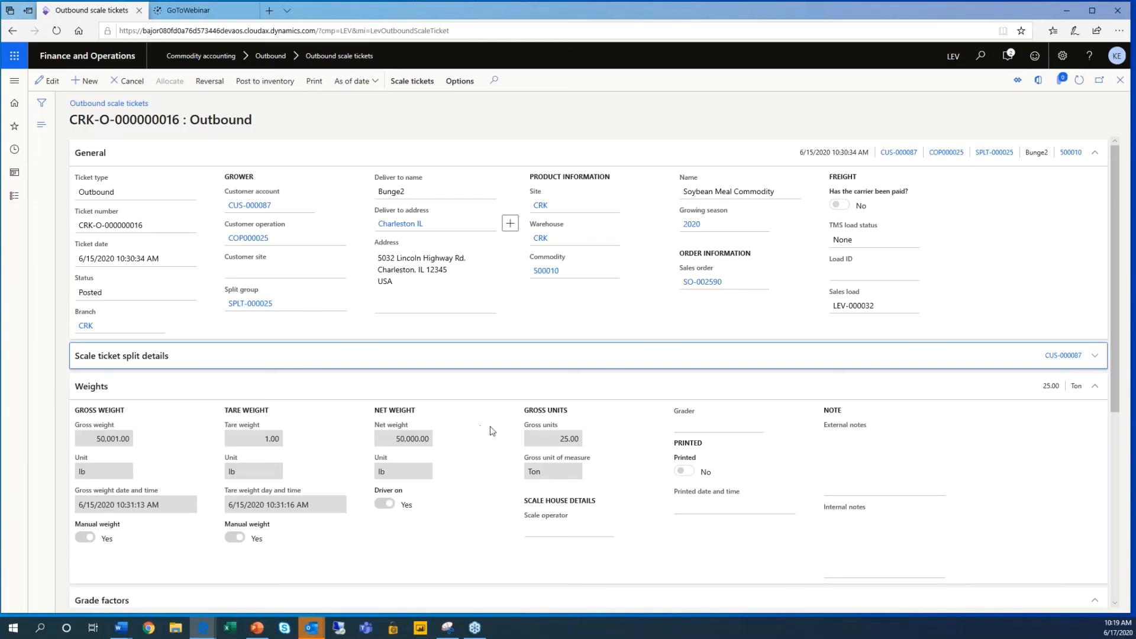
scroll(484, 439, "down", 1)
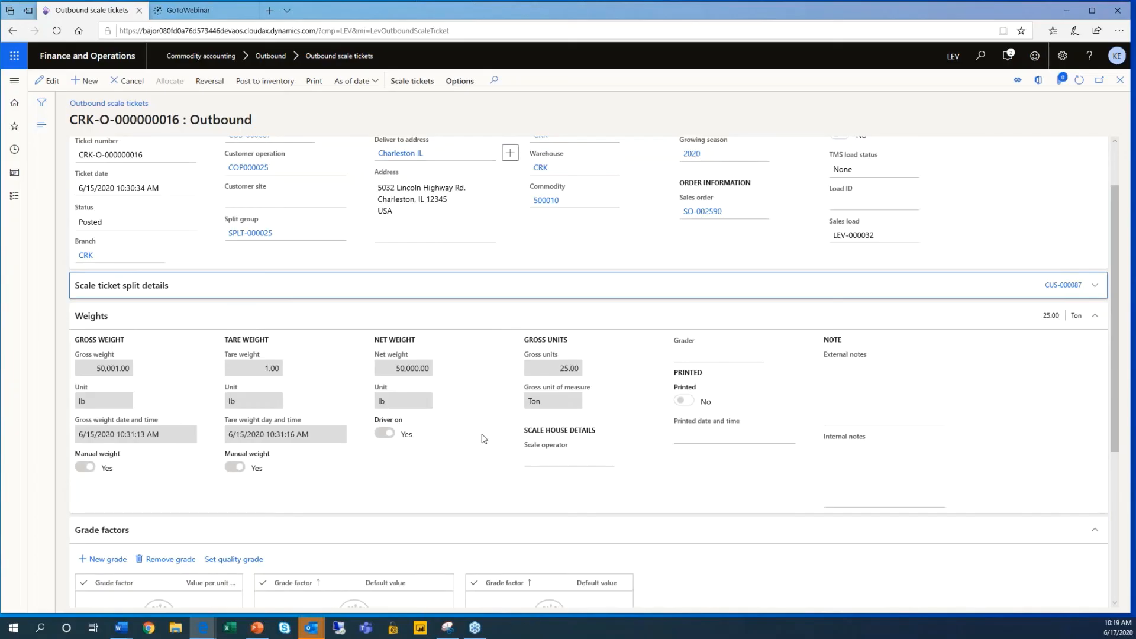
scroll(484, 438, "down", 1)
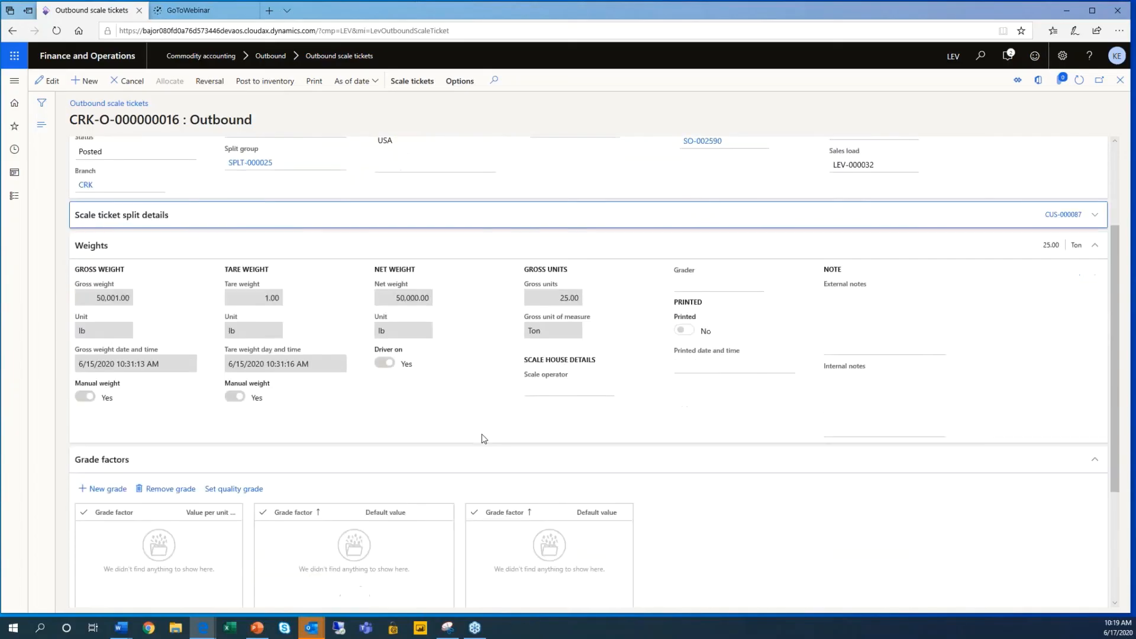
scroll(484, 438, "up", 2)
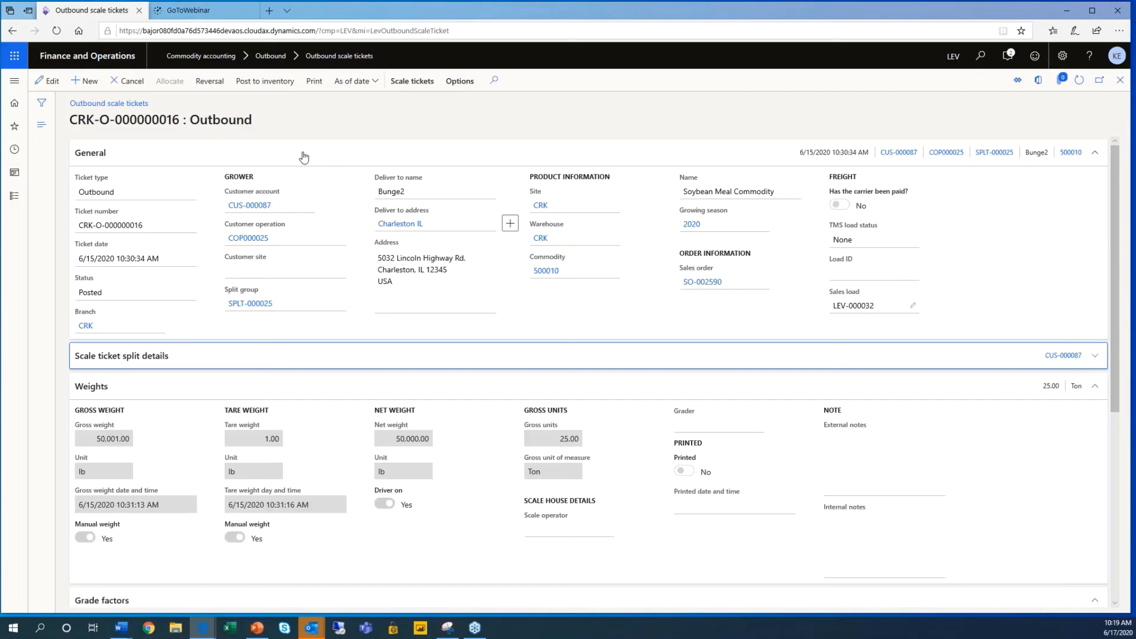
- Close the outbound scale tickets and open the Shipped not invoiced - Bulk list under outbound invoicing
left_click(1120, 90)
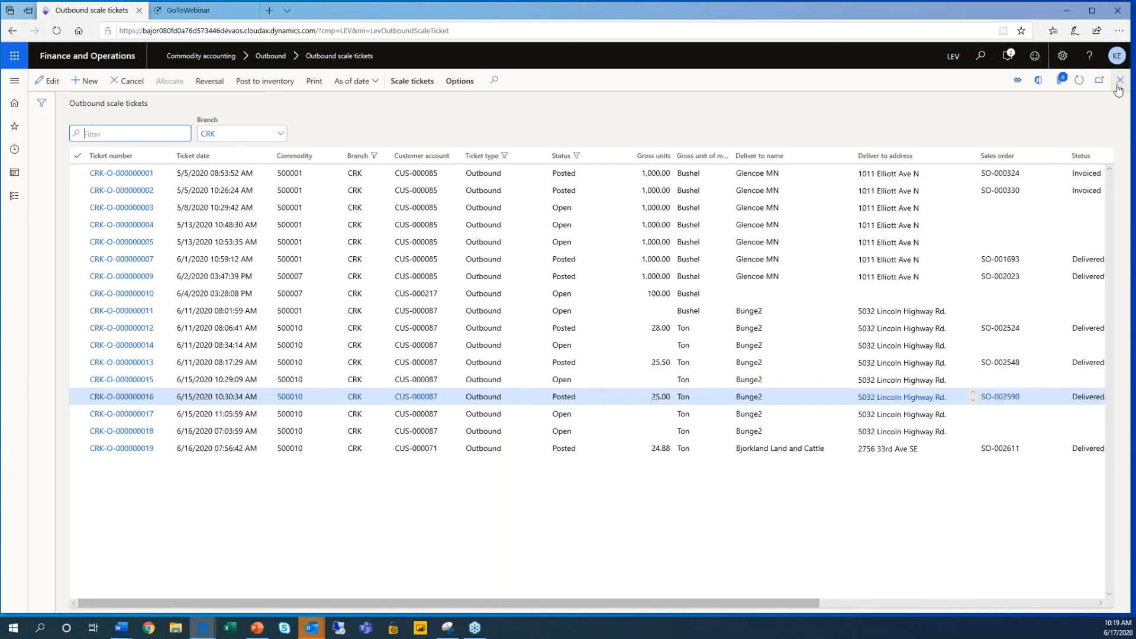
left_click(1119, 83)
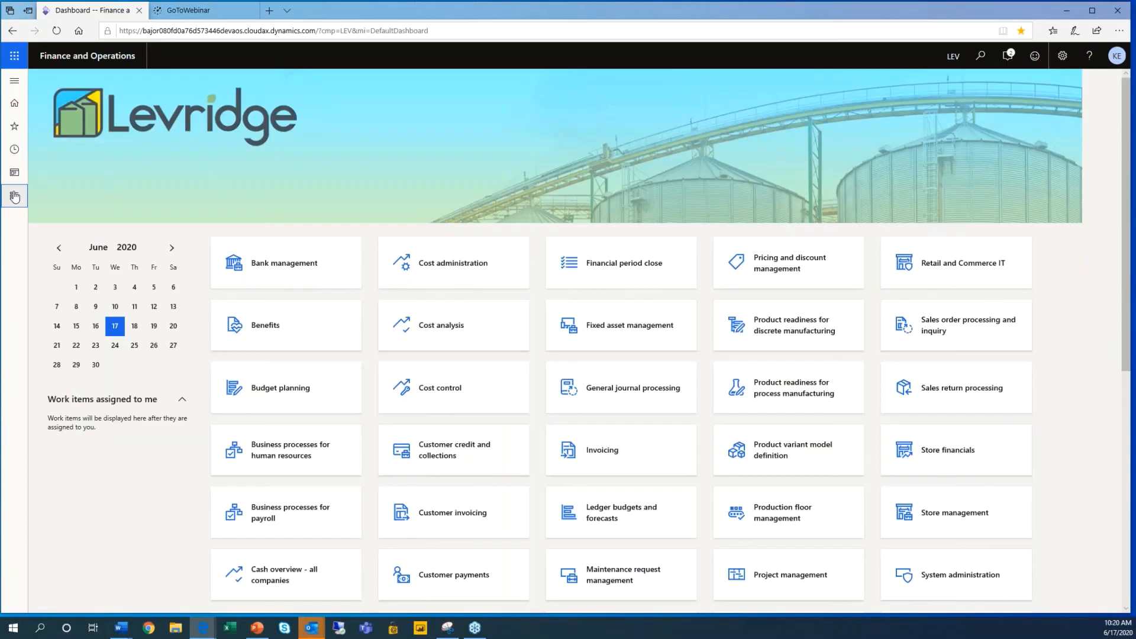
left_click(14, 196)
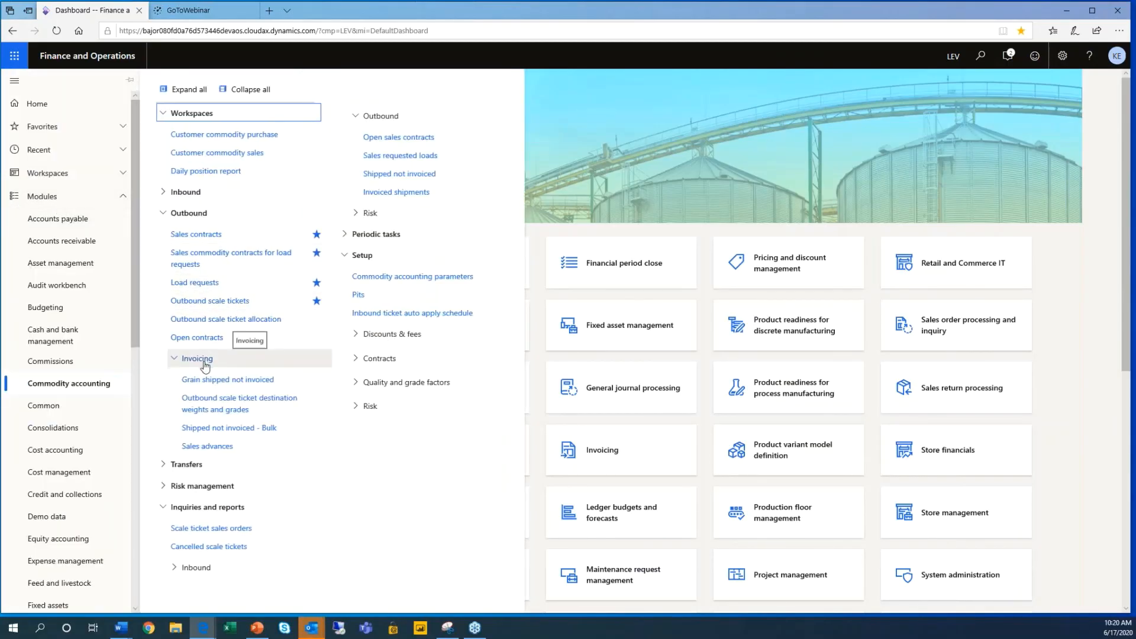
left_click(221, 428)
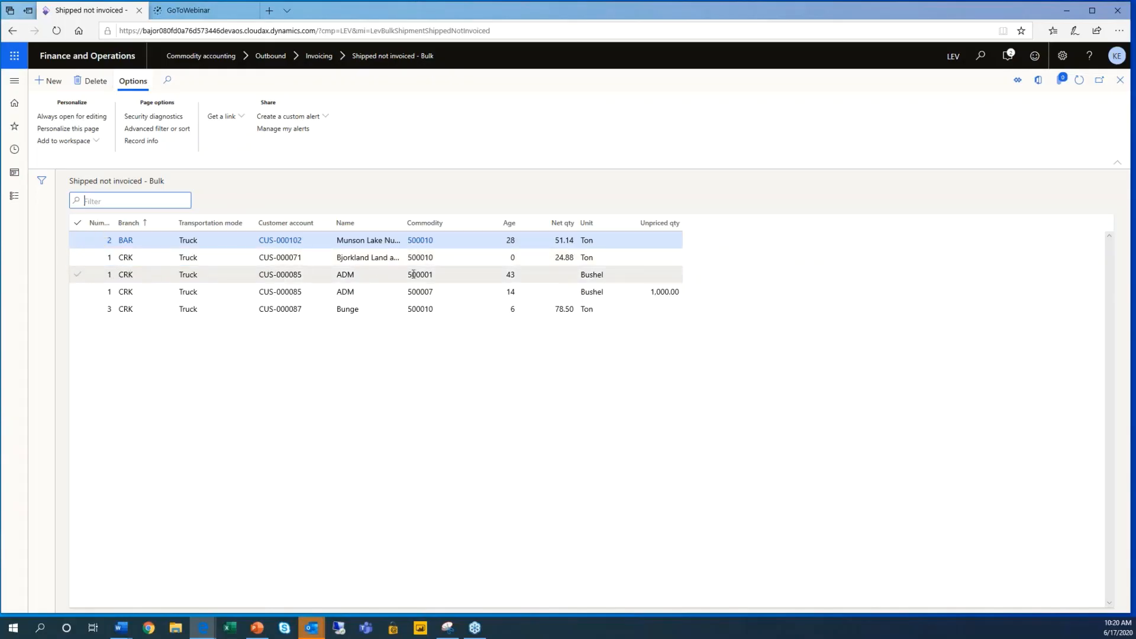
- Open Bunge's bulk shipped-not-invoiced details for commodity 500010 and select all of its sales lines
left_click(110, 310)
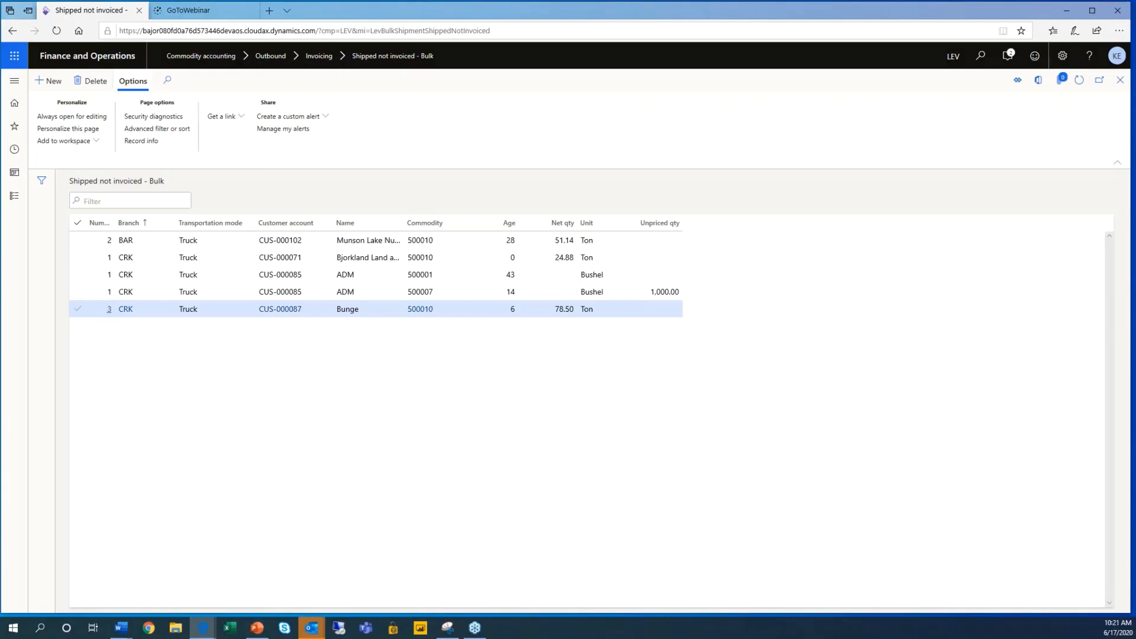
left_click(110, 310)
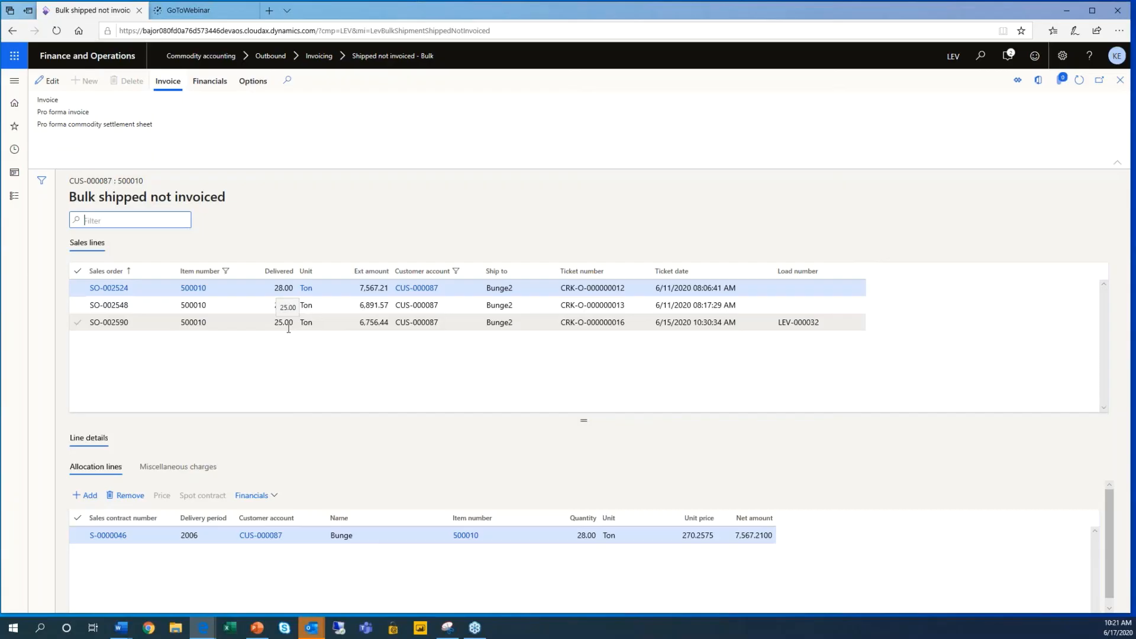
left_click(78, 272)
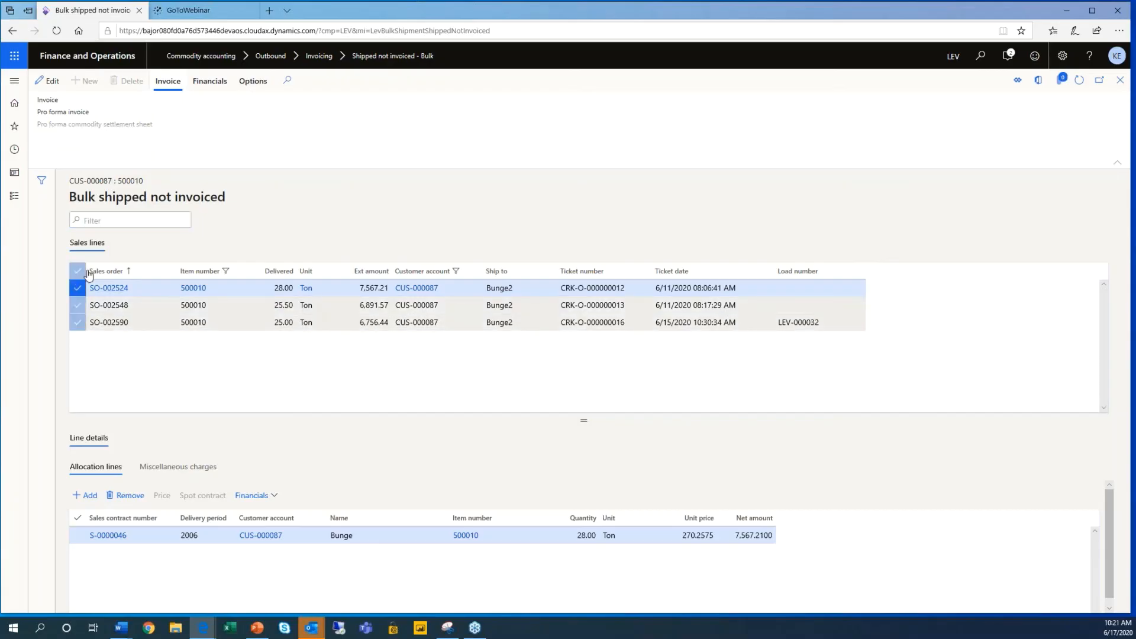